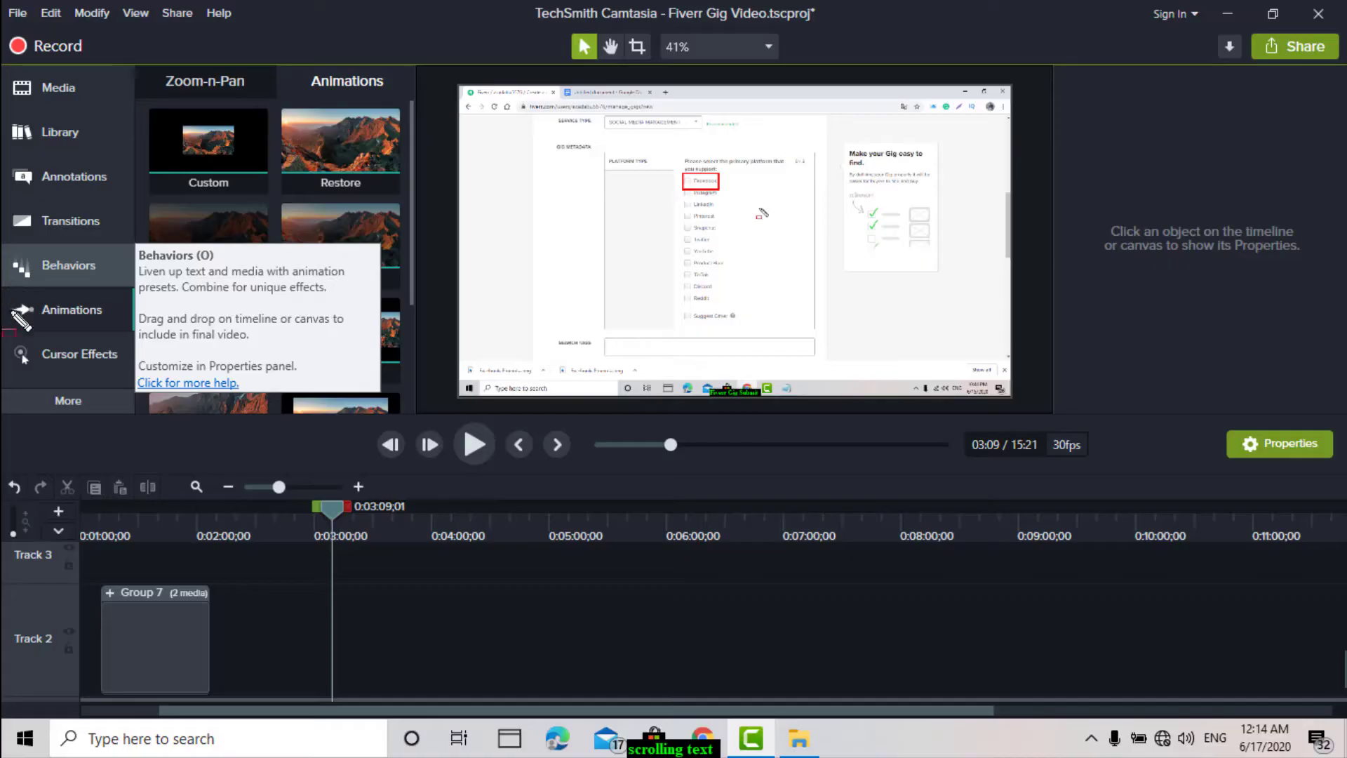
- Add facebook.png to Track 3 and c1.png directly below it on Track 2, just after the 0:03:09 mark
drag(9, 63, 90, 104)
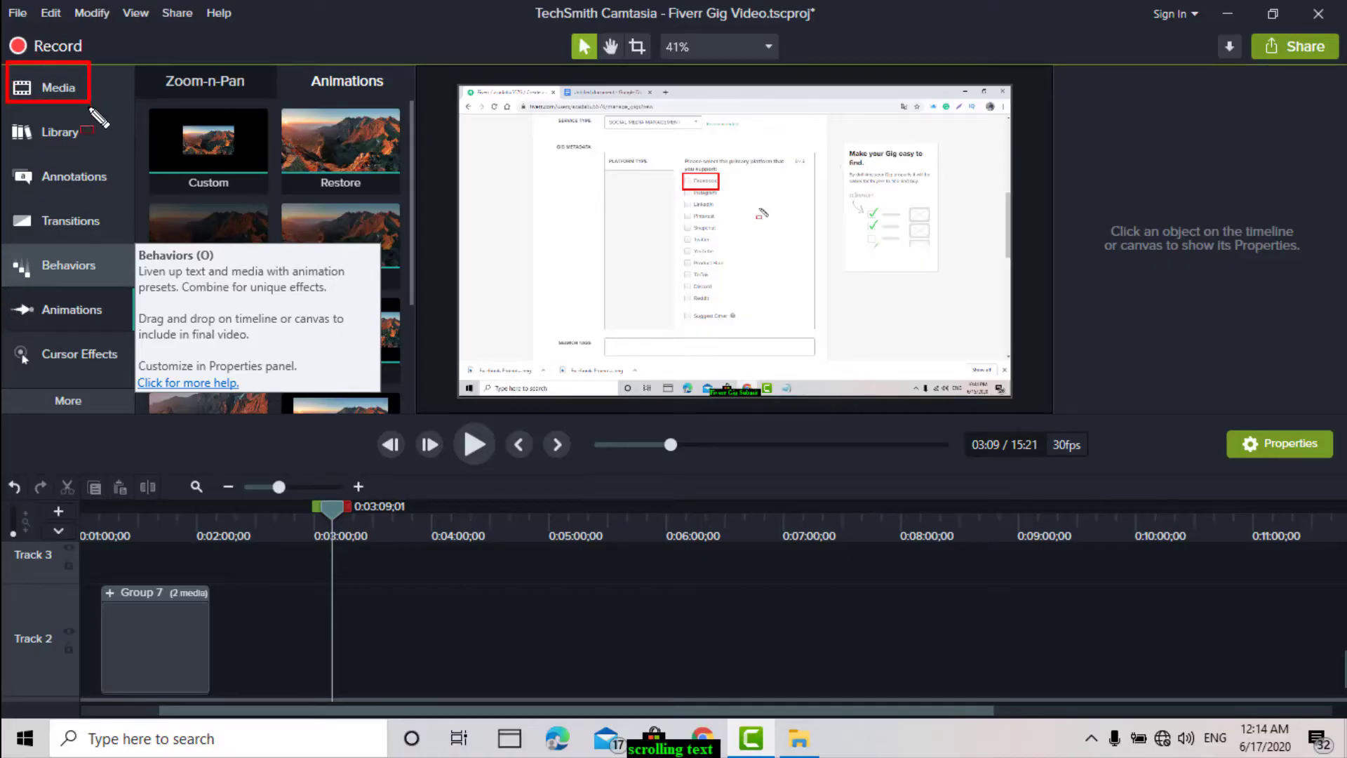
key(ctrl+z)
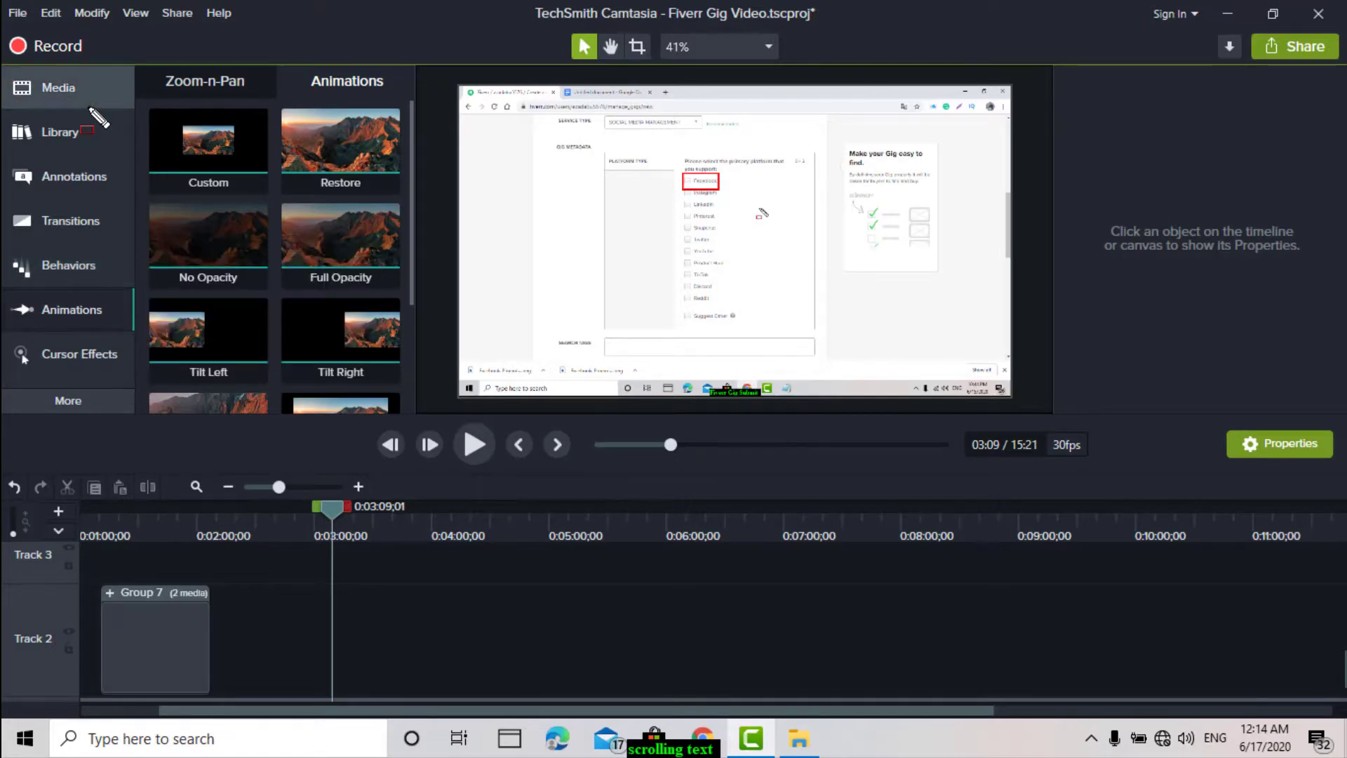
click(76, 101)
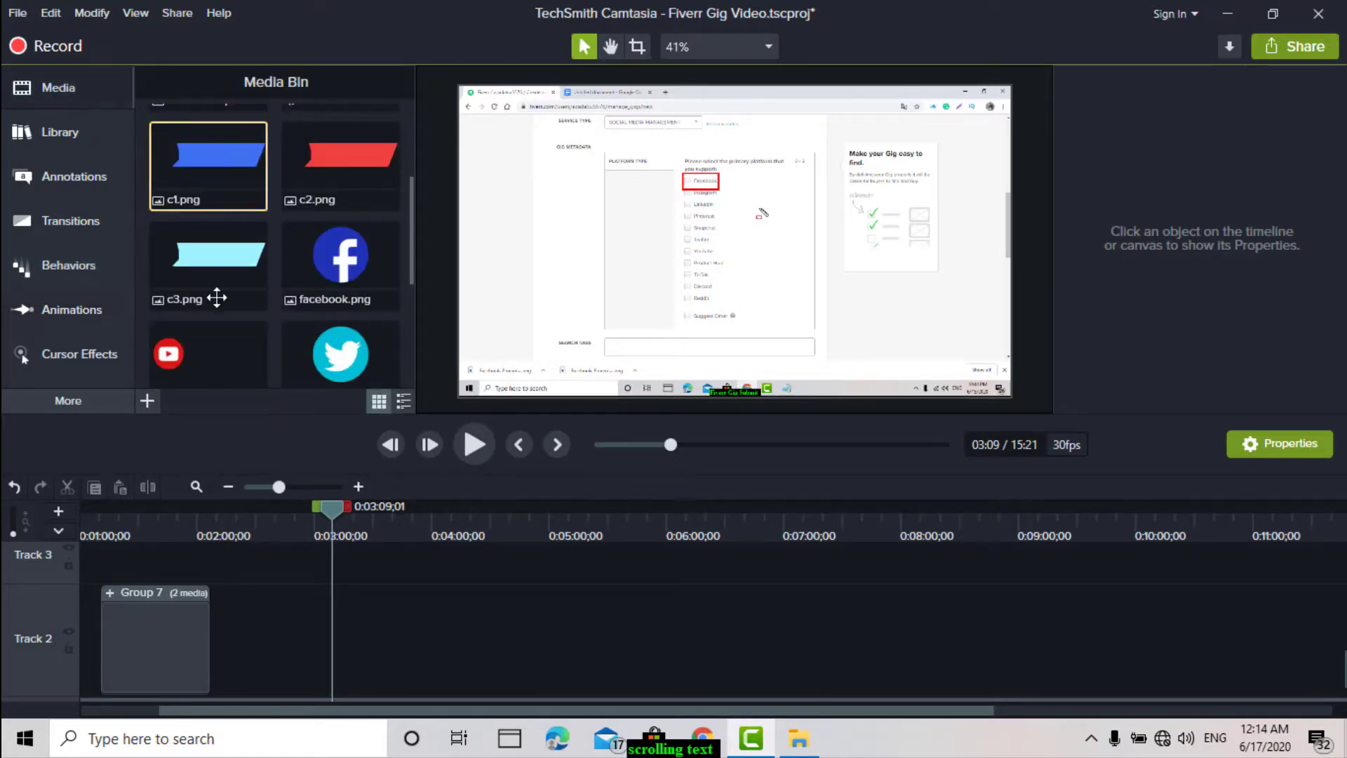
drag(342, 274, 344, 576)
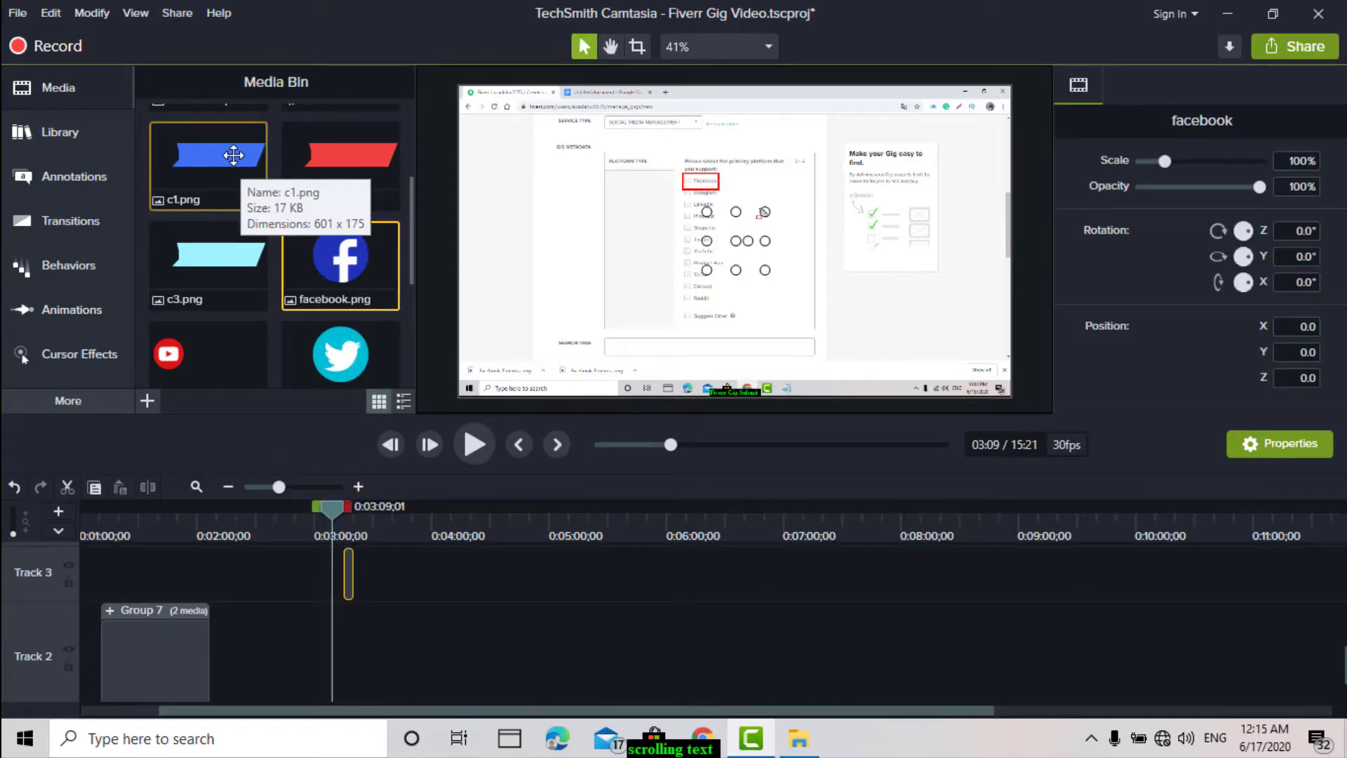
drag(233, 155, 348, 628)
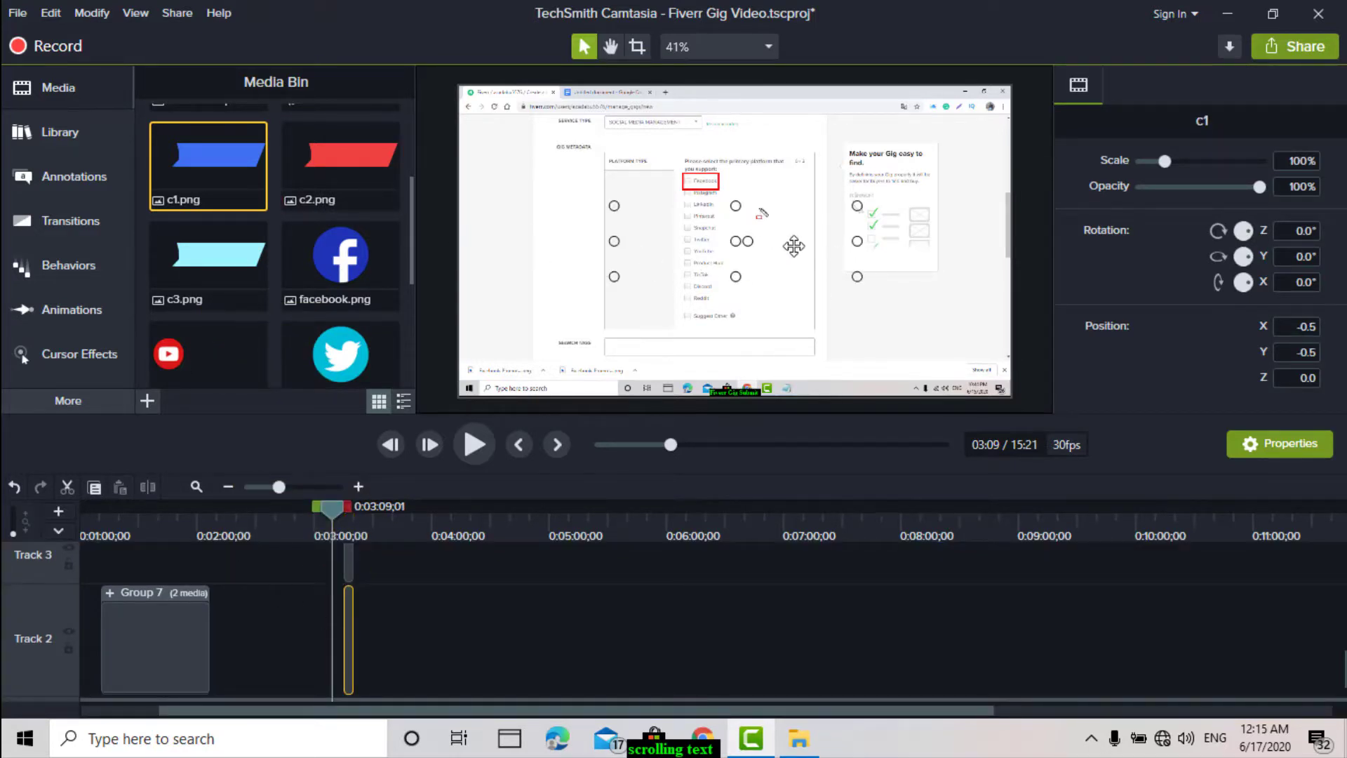
click(772, 243)
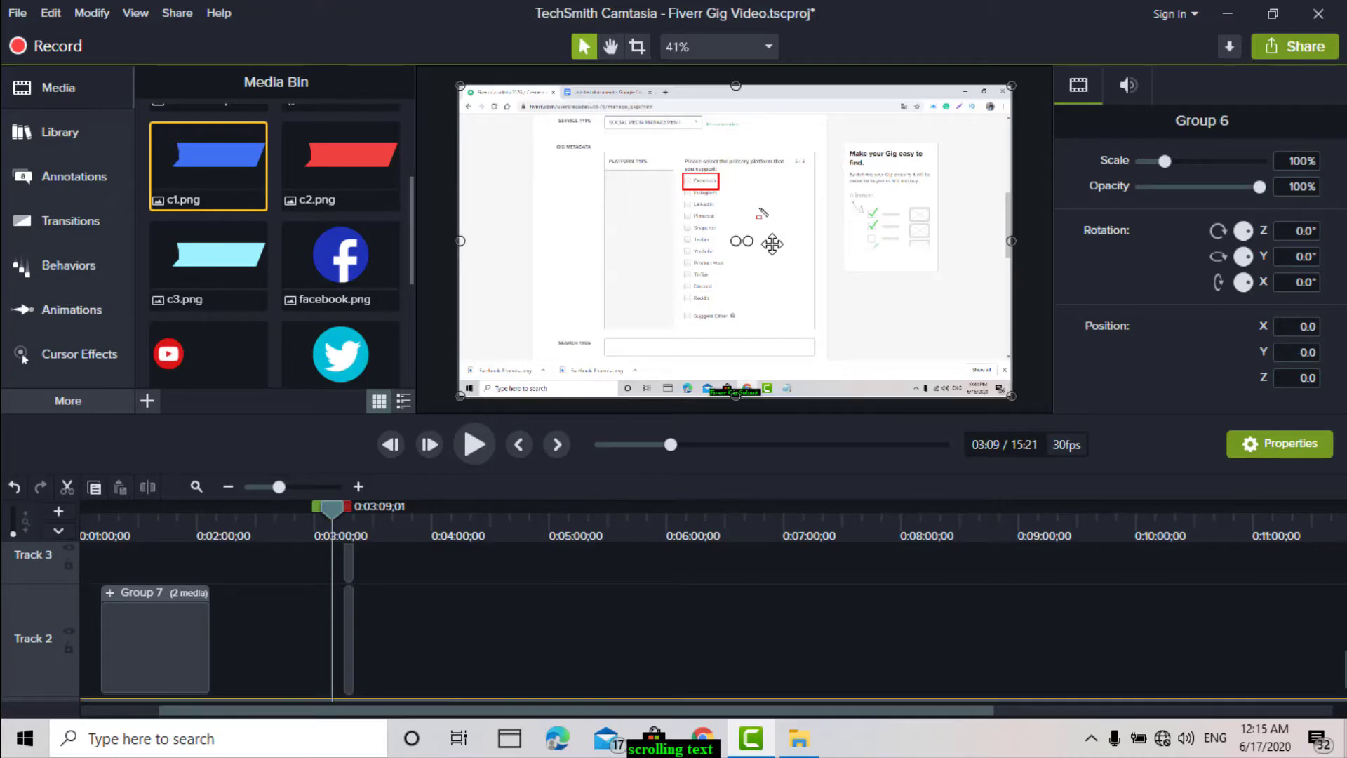
- With the playhead at 0:03:17,20, arrange the Facebook icon over the left end of the blue banner on the canvas
click(340, 506)
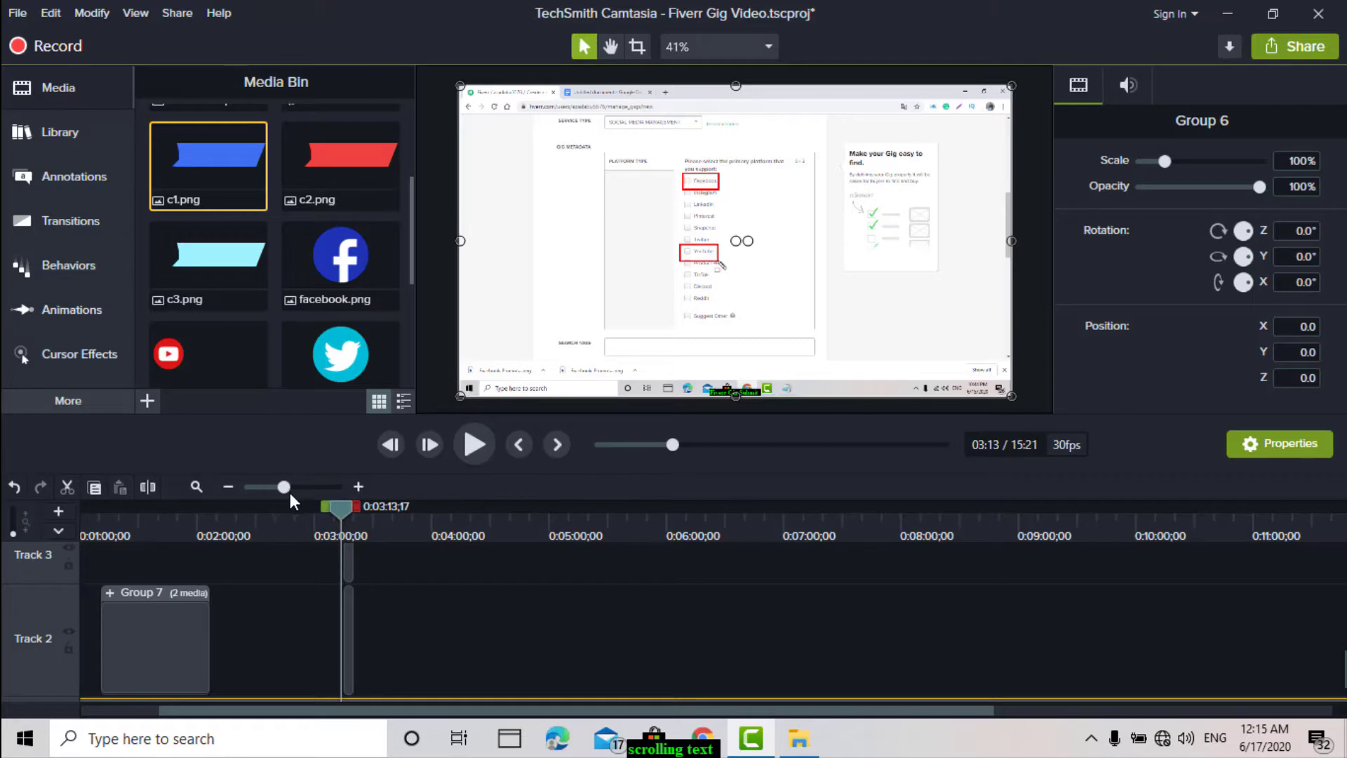
drag(289, 493, 382, 512)
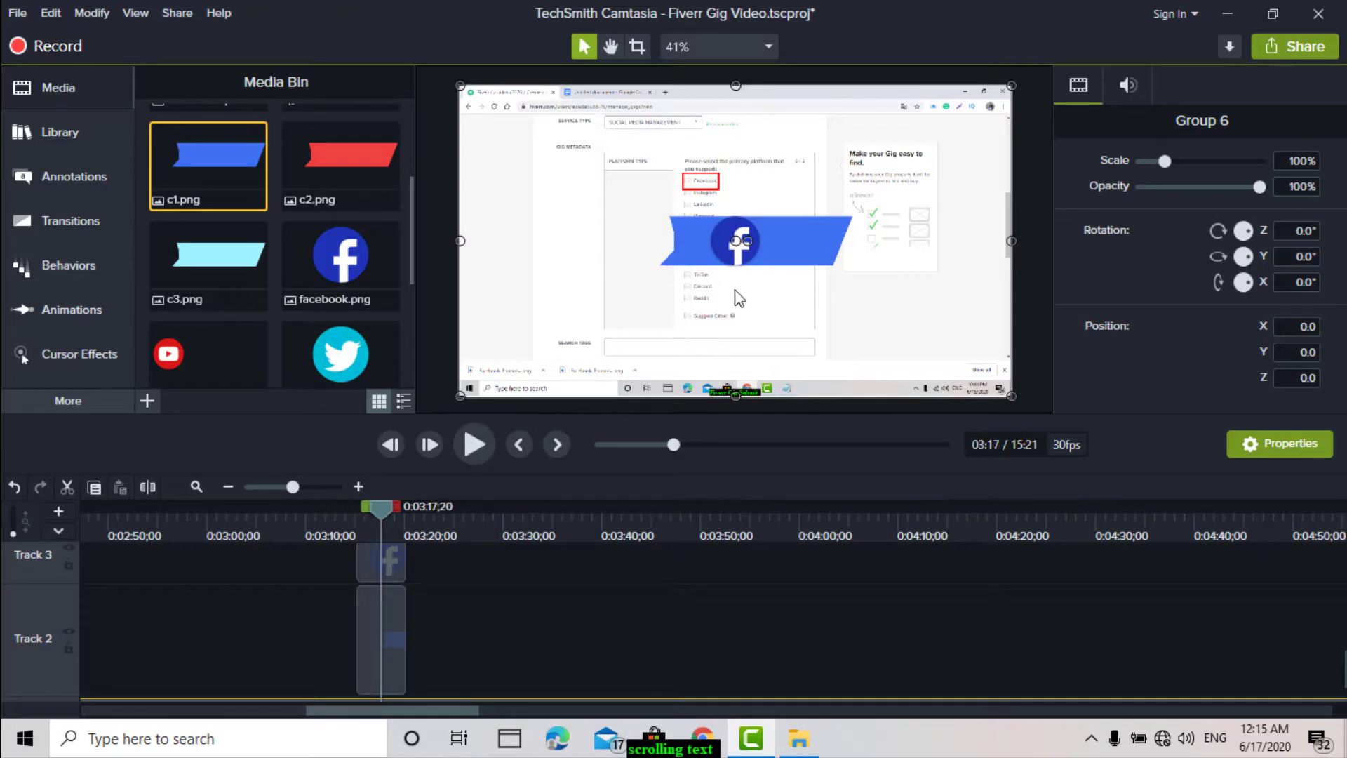
drag(770, 242, 699, 242)
click(730, 242)
click(783, 240)
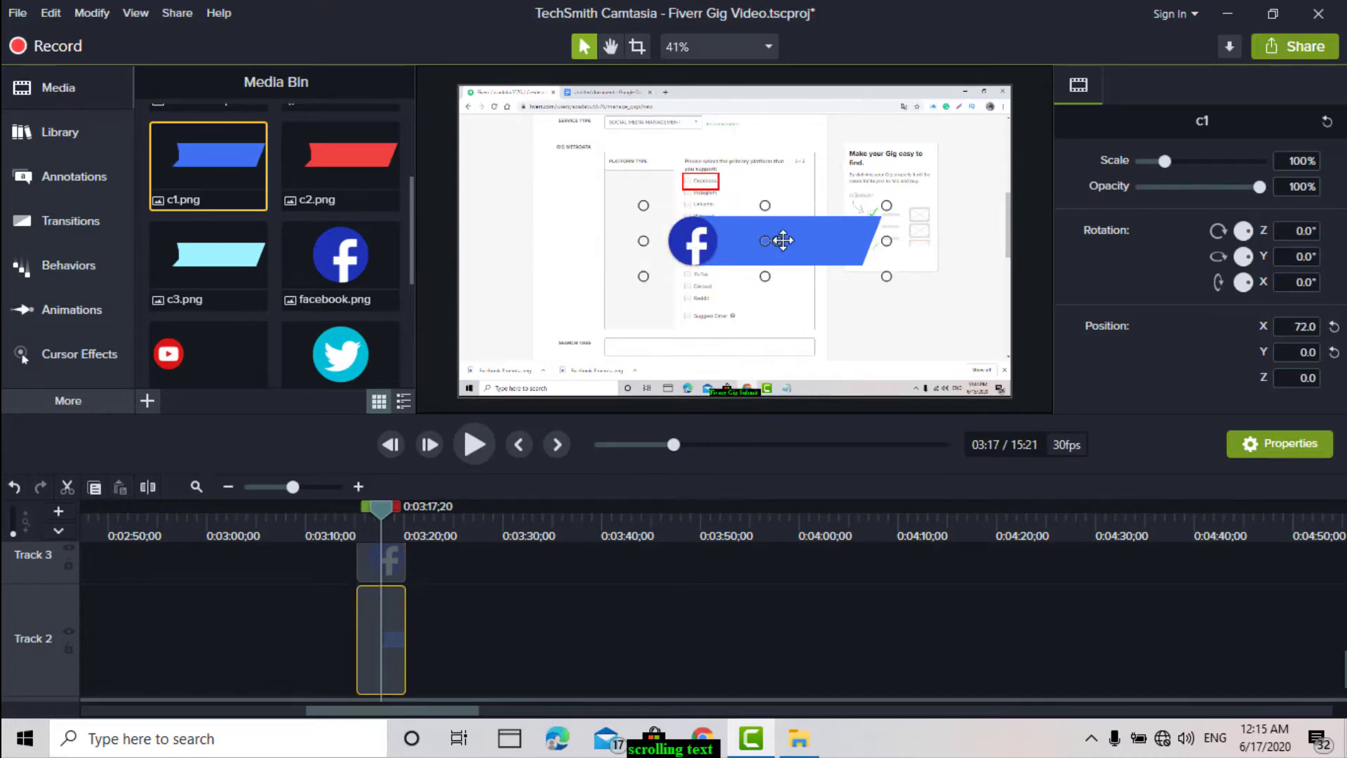
drag(783, 241, 785, 241)
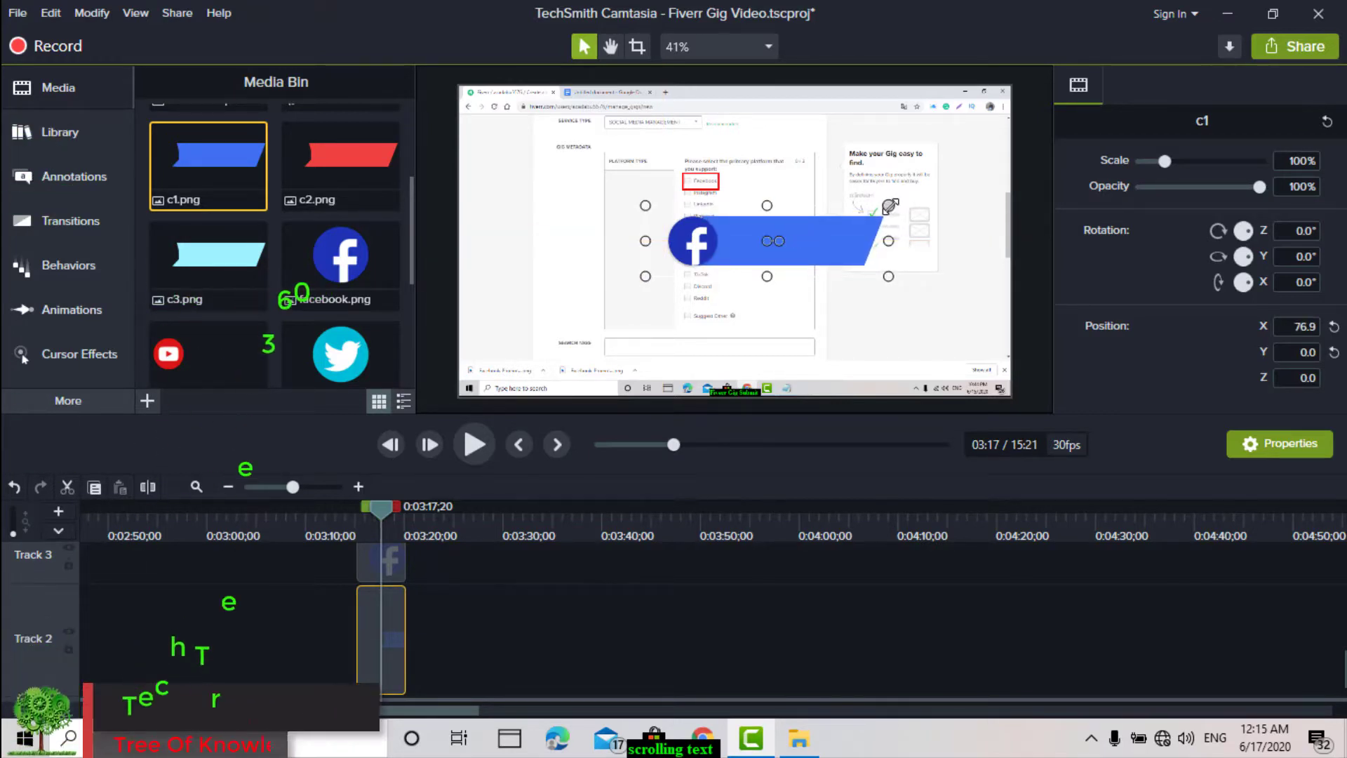
- Scale the blue c1 banner down to about 77.7% and align it behind the Facebook icon at about X 26.9, Y 0
drag(887, 206, 799, 243)
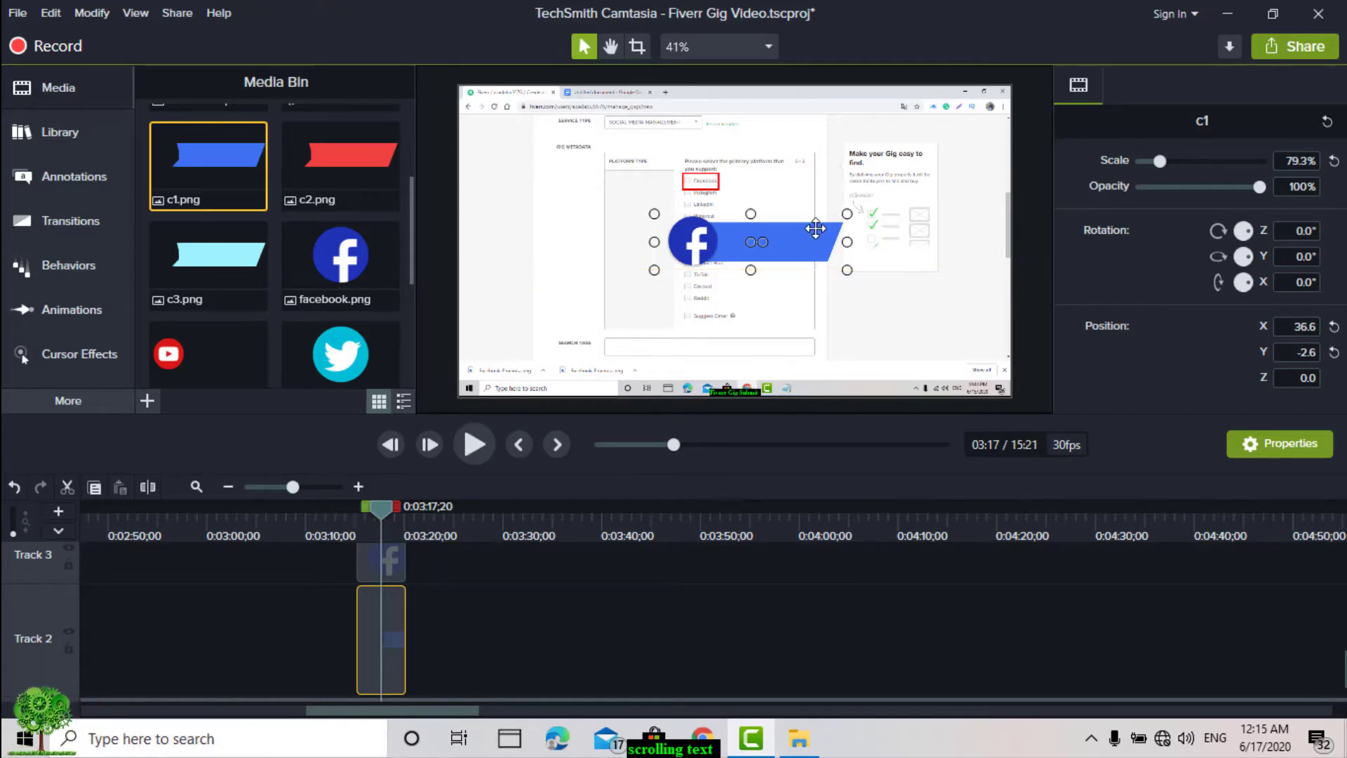
drag(847, 213, 794, 241)
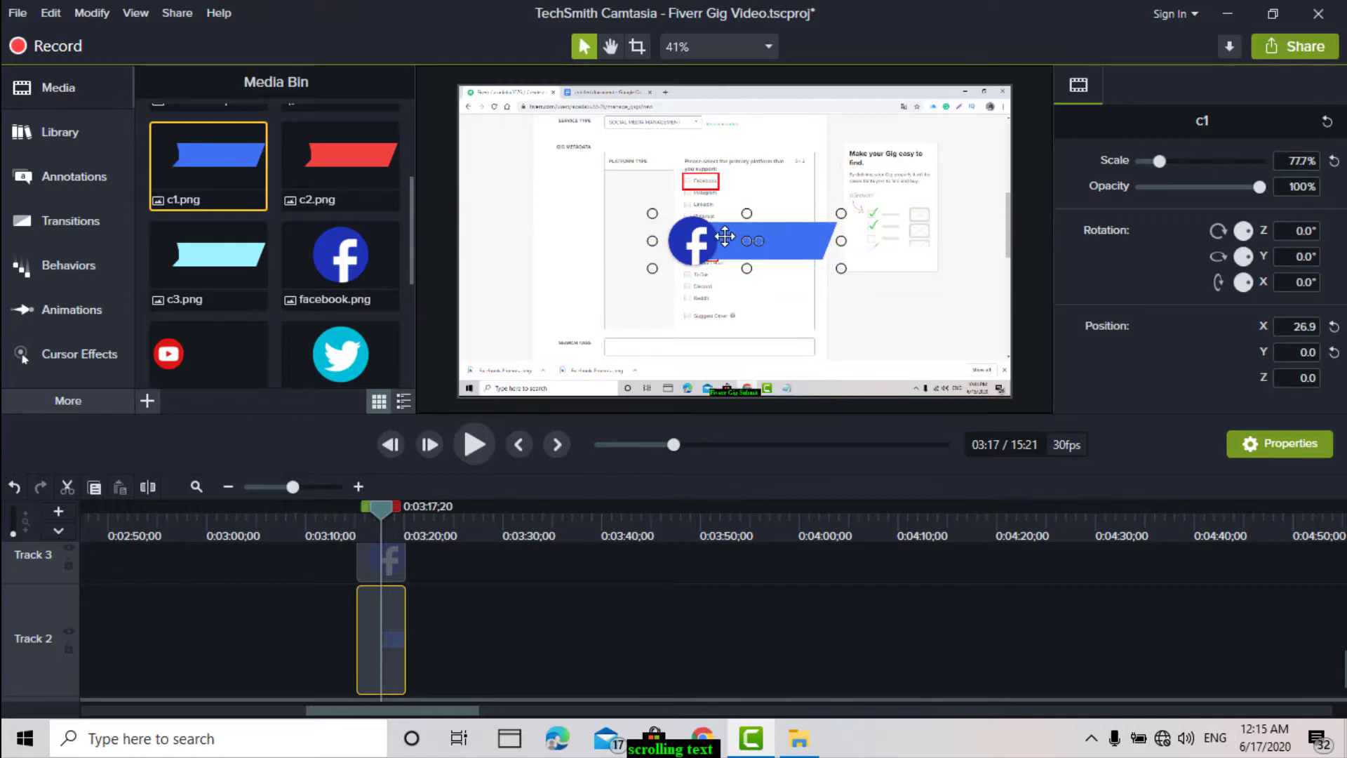
click(698, 241)
click(773, 240)
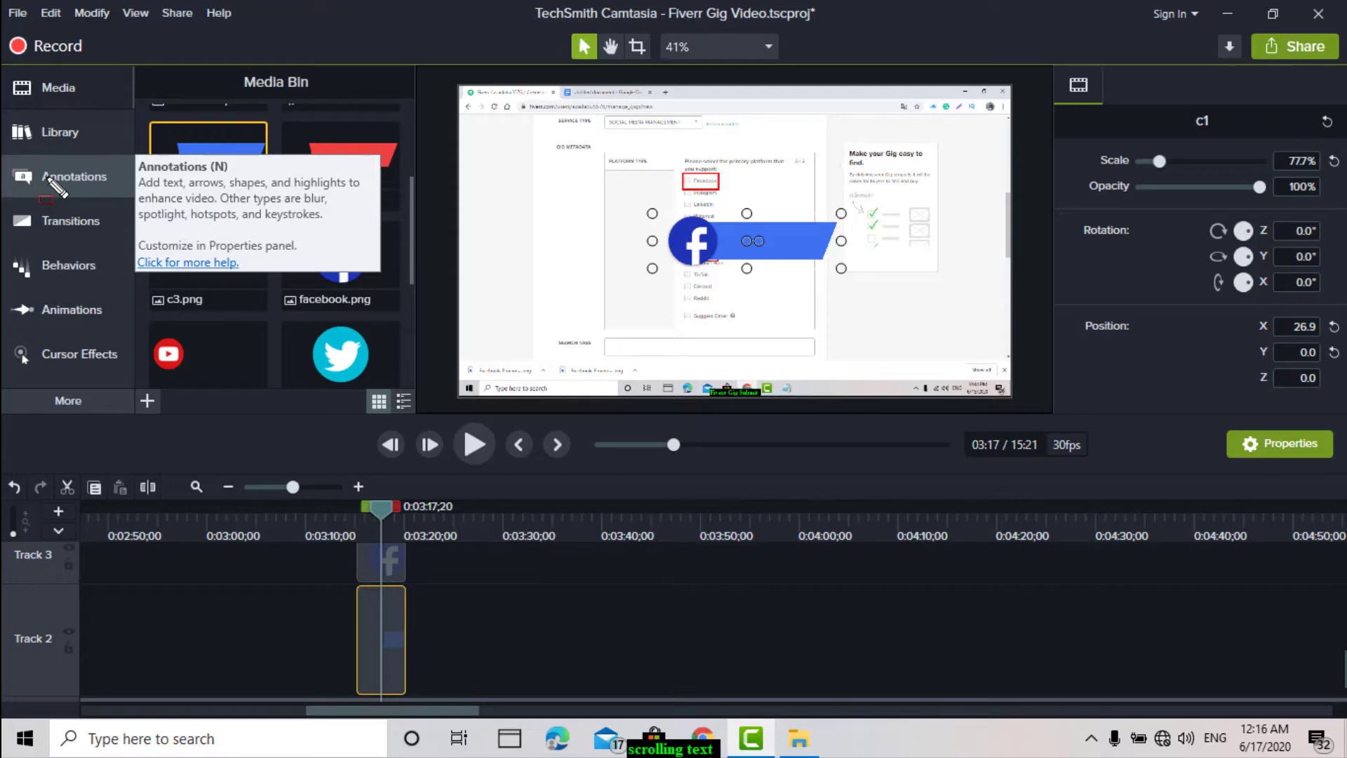
- Add a plain white ABC text callout without a background to Track 4 at 0:03:17,20
drag(3, 161, 113, 196)
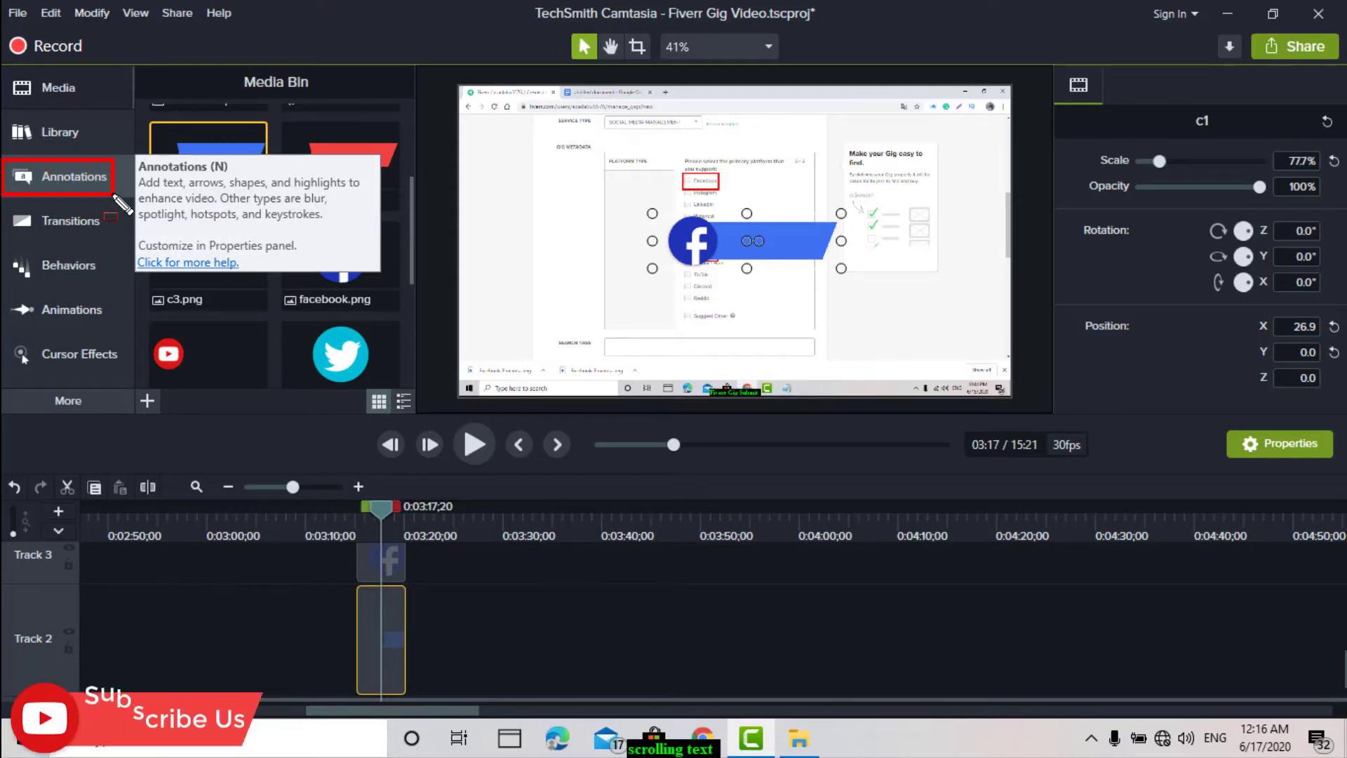
key(Escape)
click(59, 173)
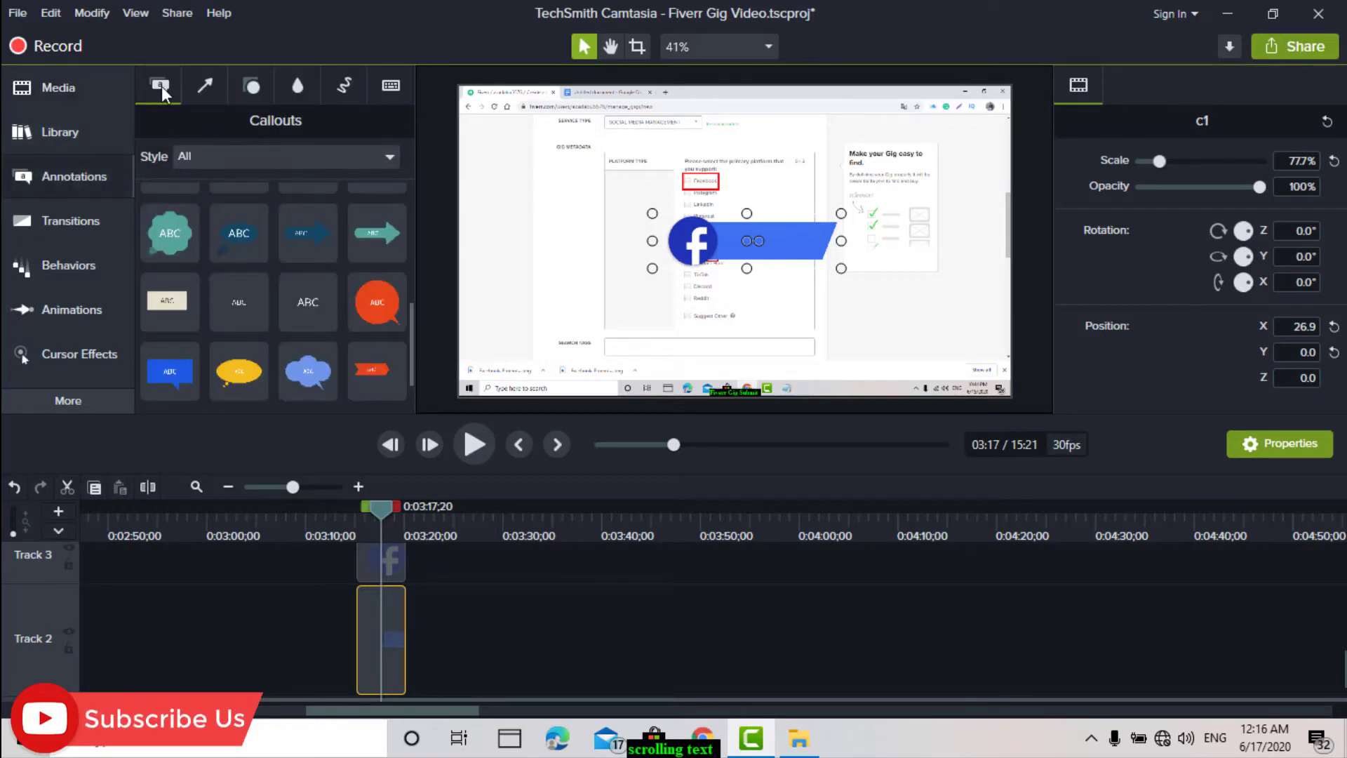
drag(406, 321, 406, 369)
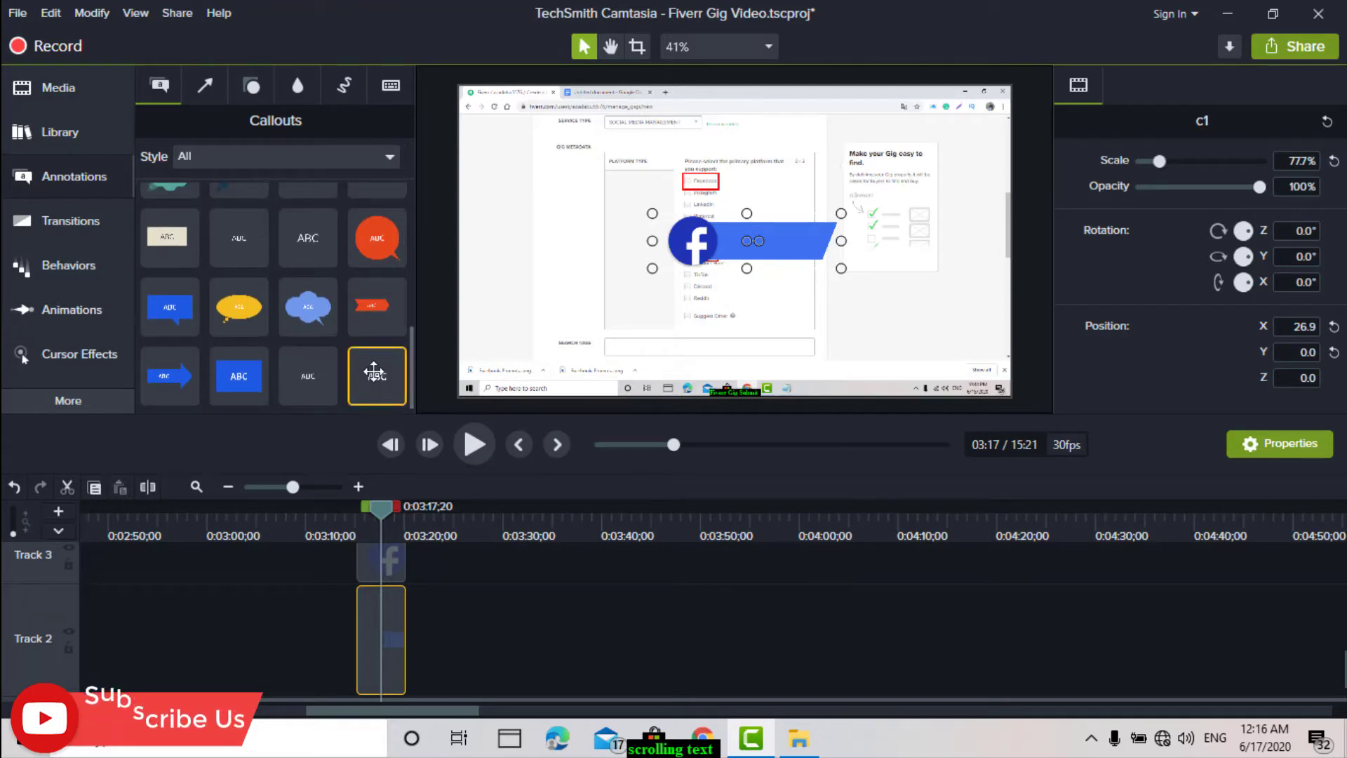
drag(374, 371, 381, 561)
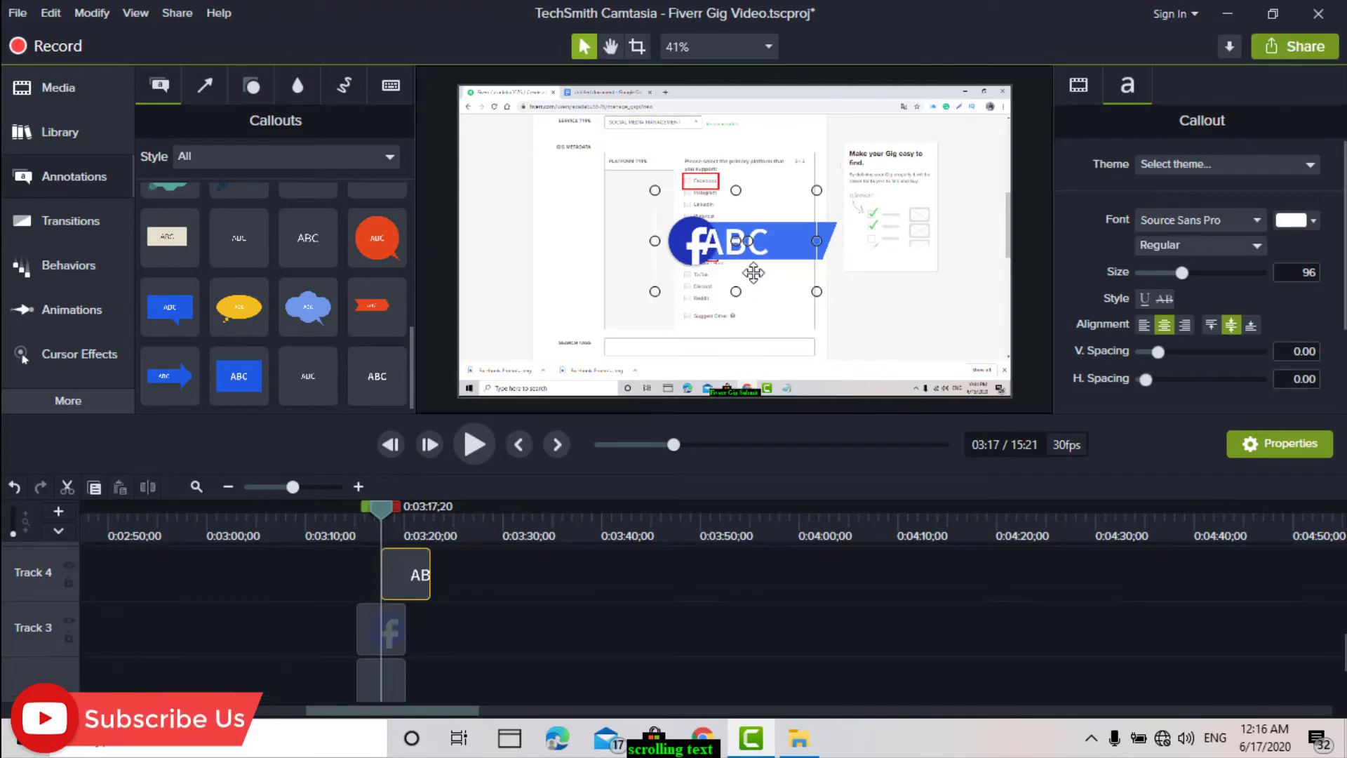
- Replace the callout's placeholder text with "Like Us"
double_click(777, 243)
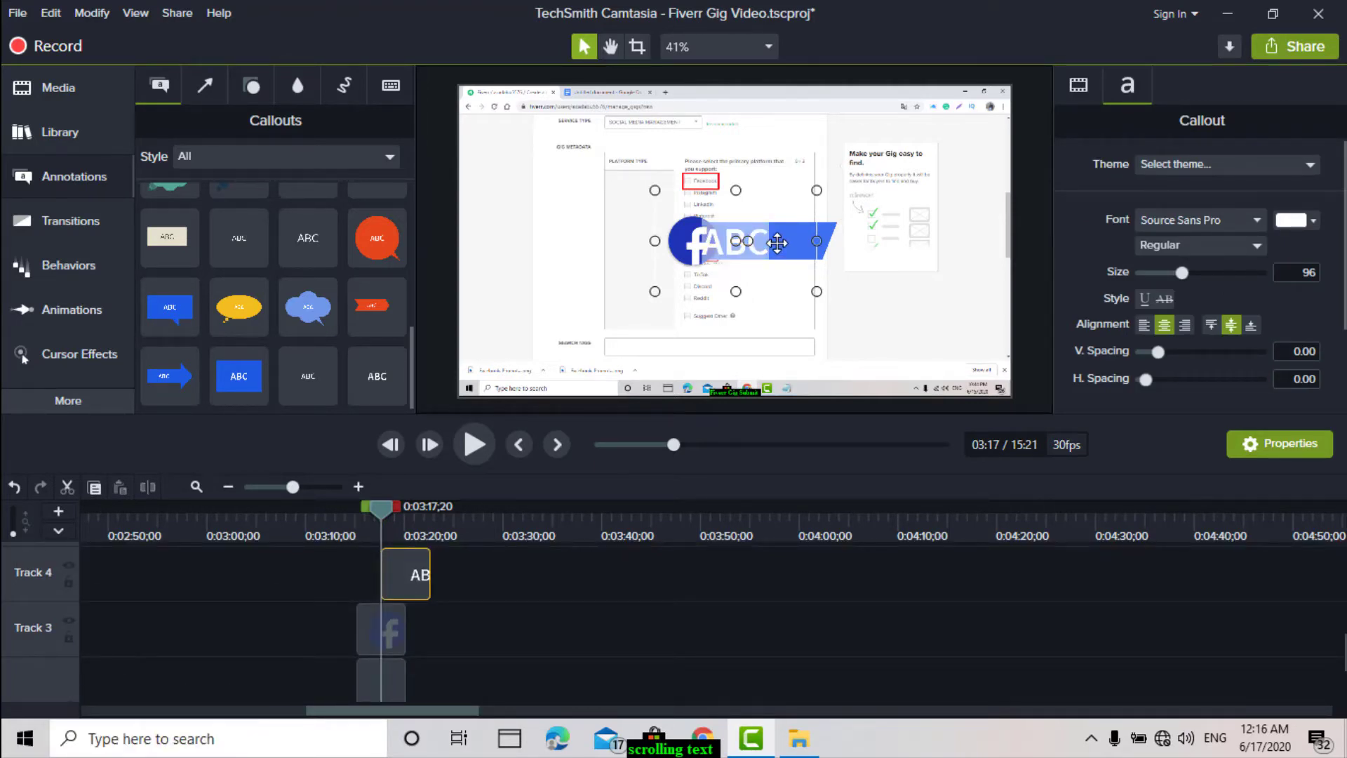
key(BackSpace)
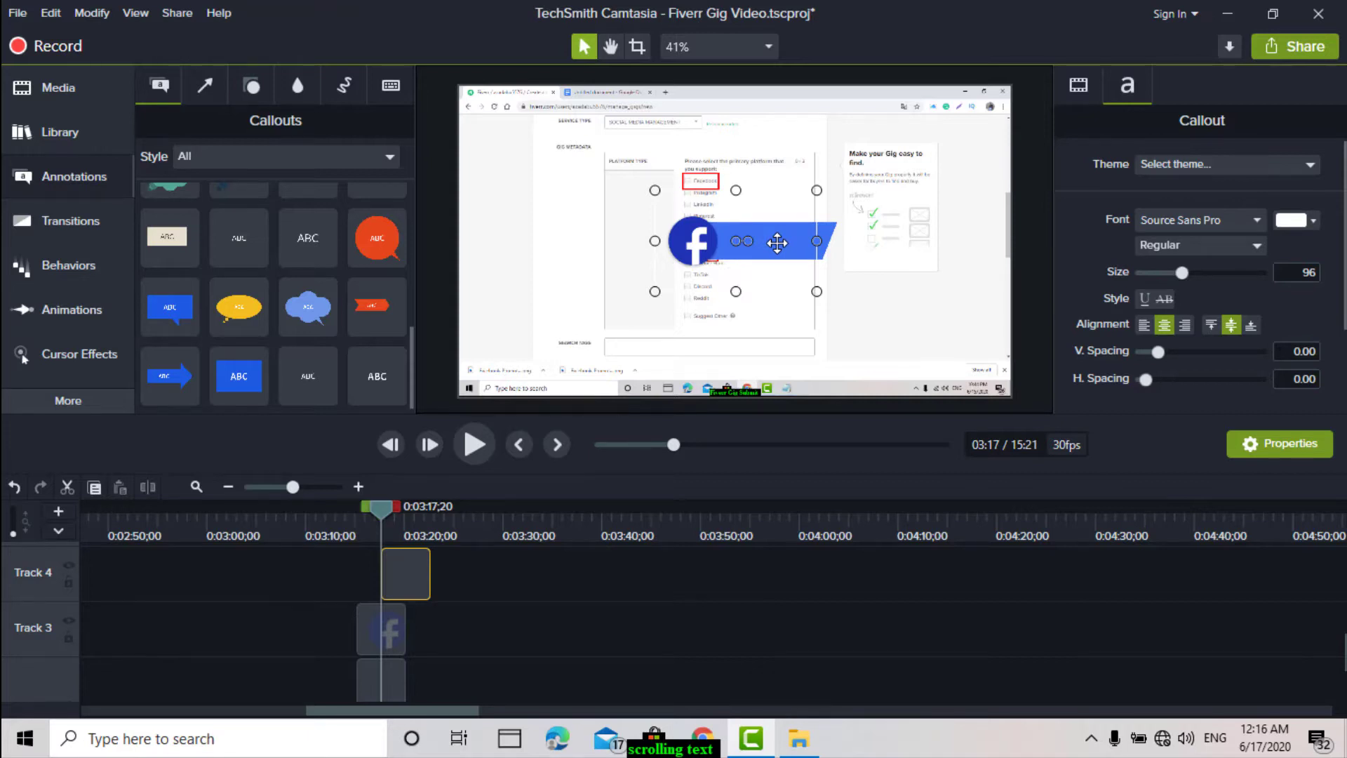
text(Like U)
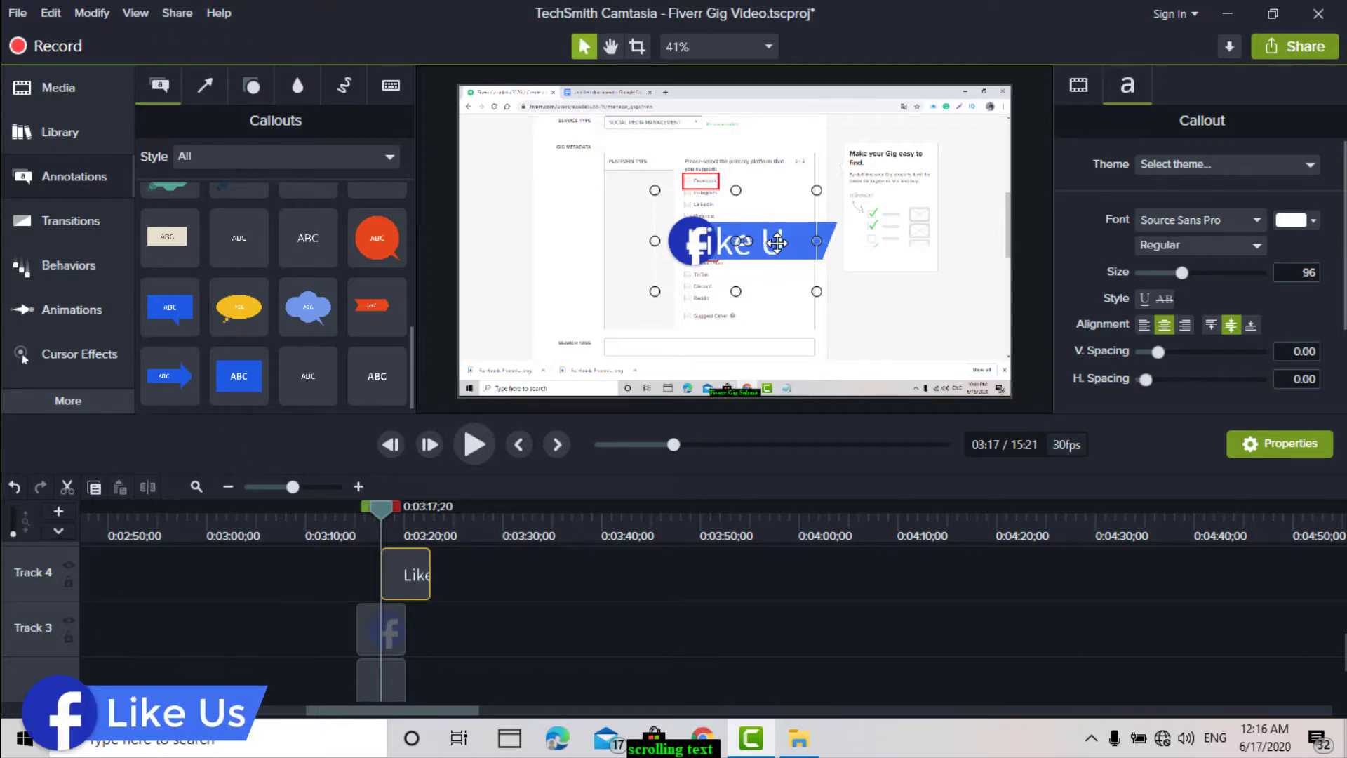
text(s)
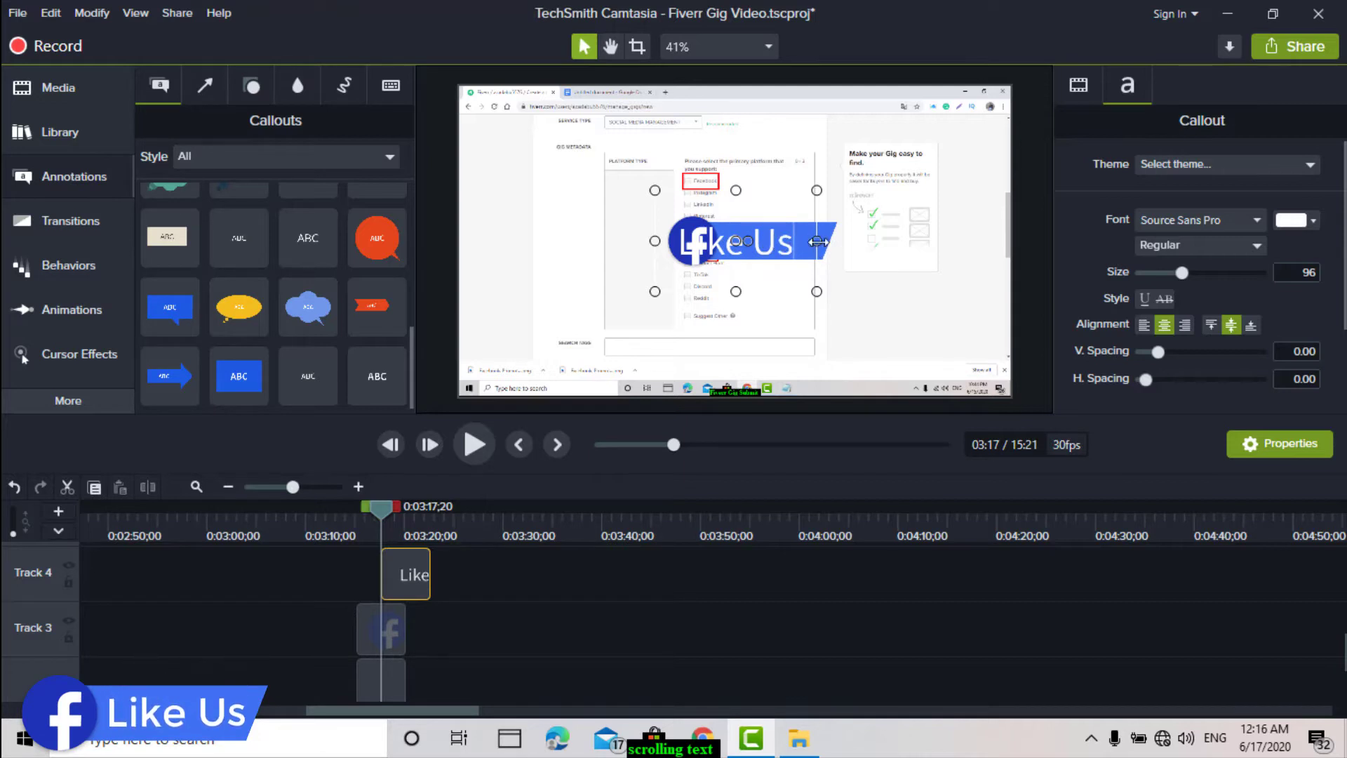
- Fit the "Like Us" callout inside the blue banner beside the Facebook icon, with the font size reduced to 75
mouse_move(814, 241)
mouse_down()
mouse_move(871, 241)
mouse_move(847, 220)
mouse_move(789, 229)
mouse_move(797, 237)
mouse_up()
click(847, 307)
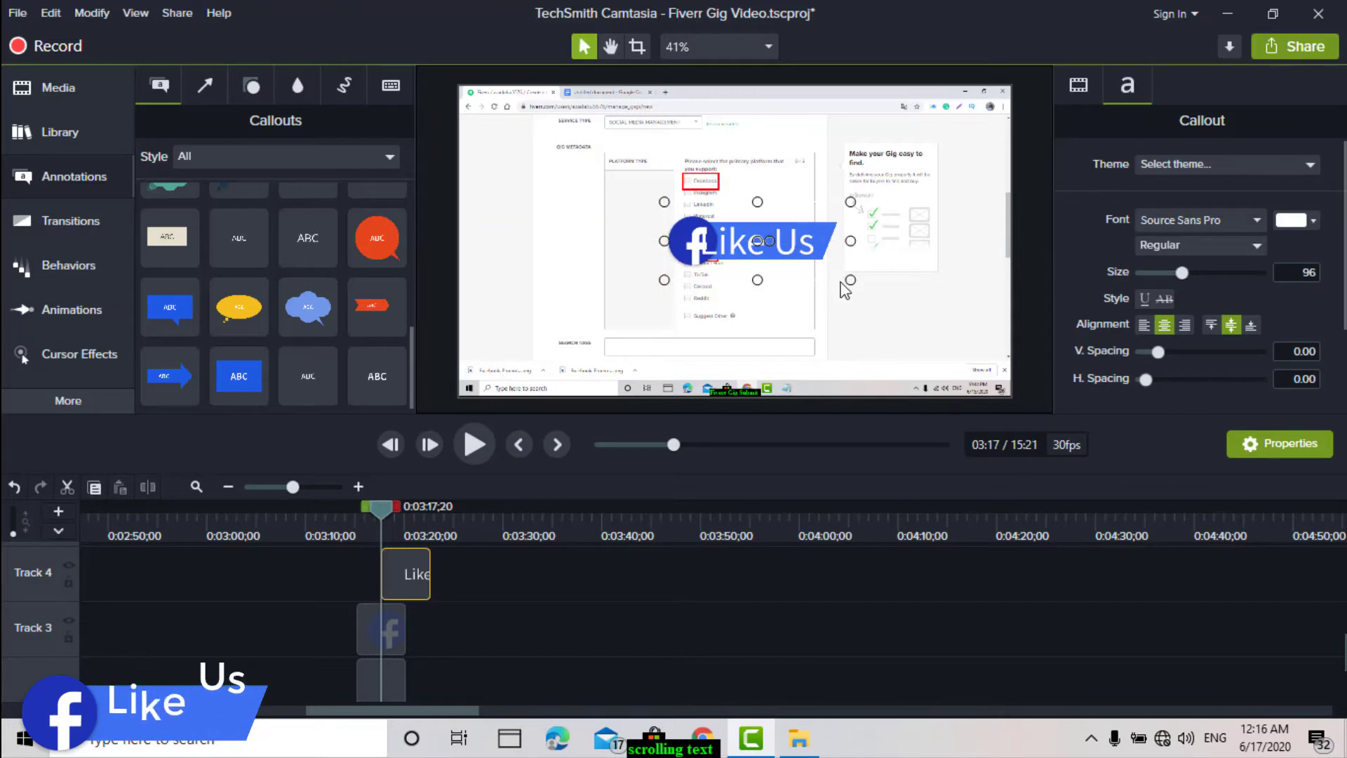
drag(850, 277, 819, 252)
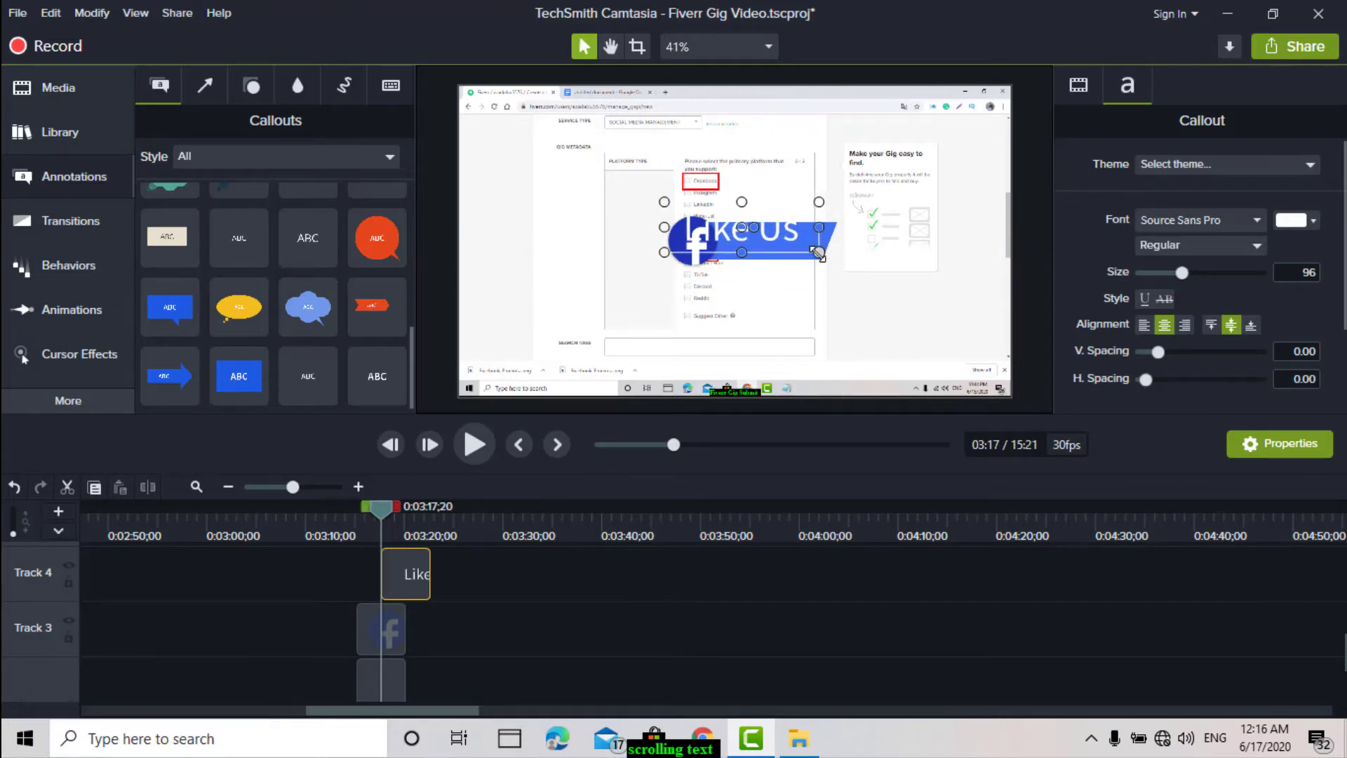
drag(742, 228, 783, 239)
drag(859, 210, 774, 242)
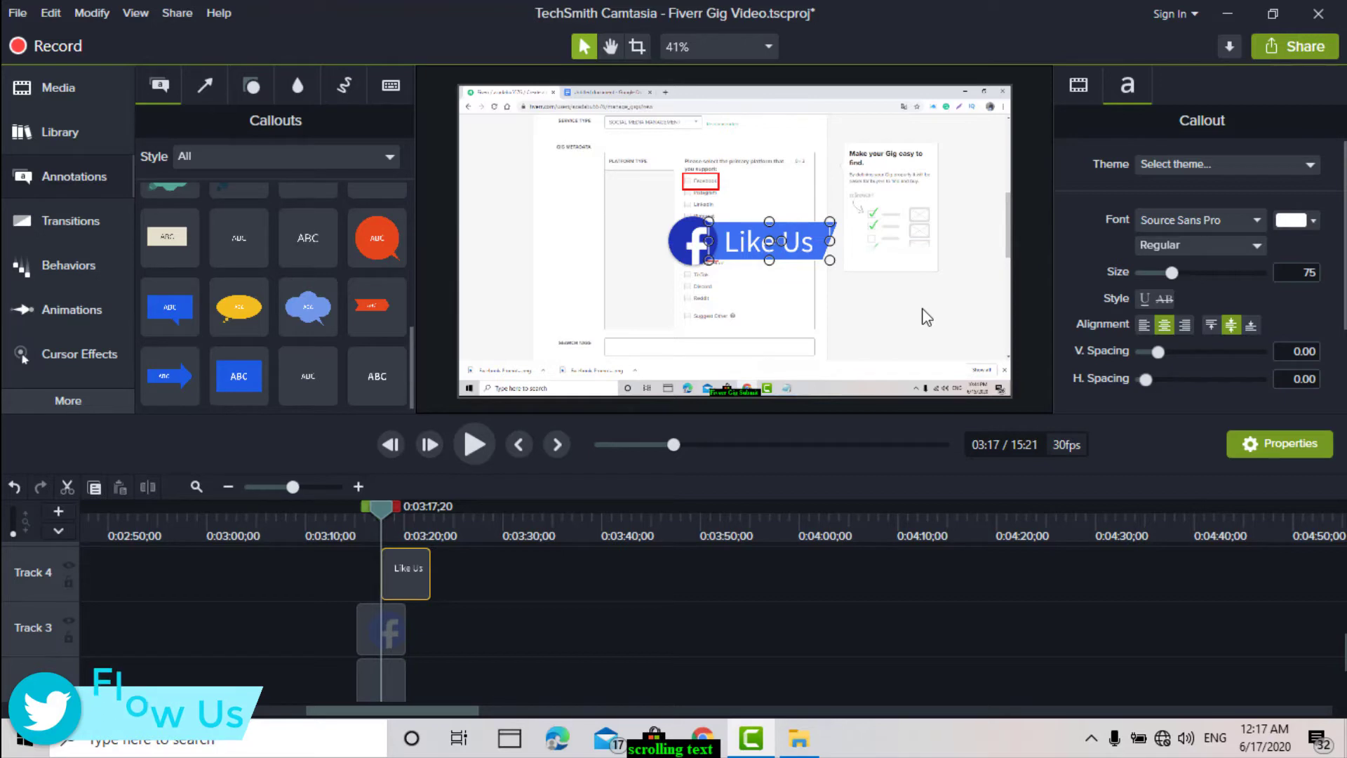
- Try green and bright red as font colors for the "Like Us" text
double_click(813, 242)
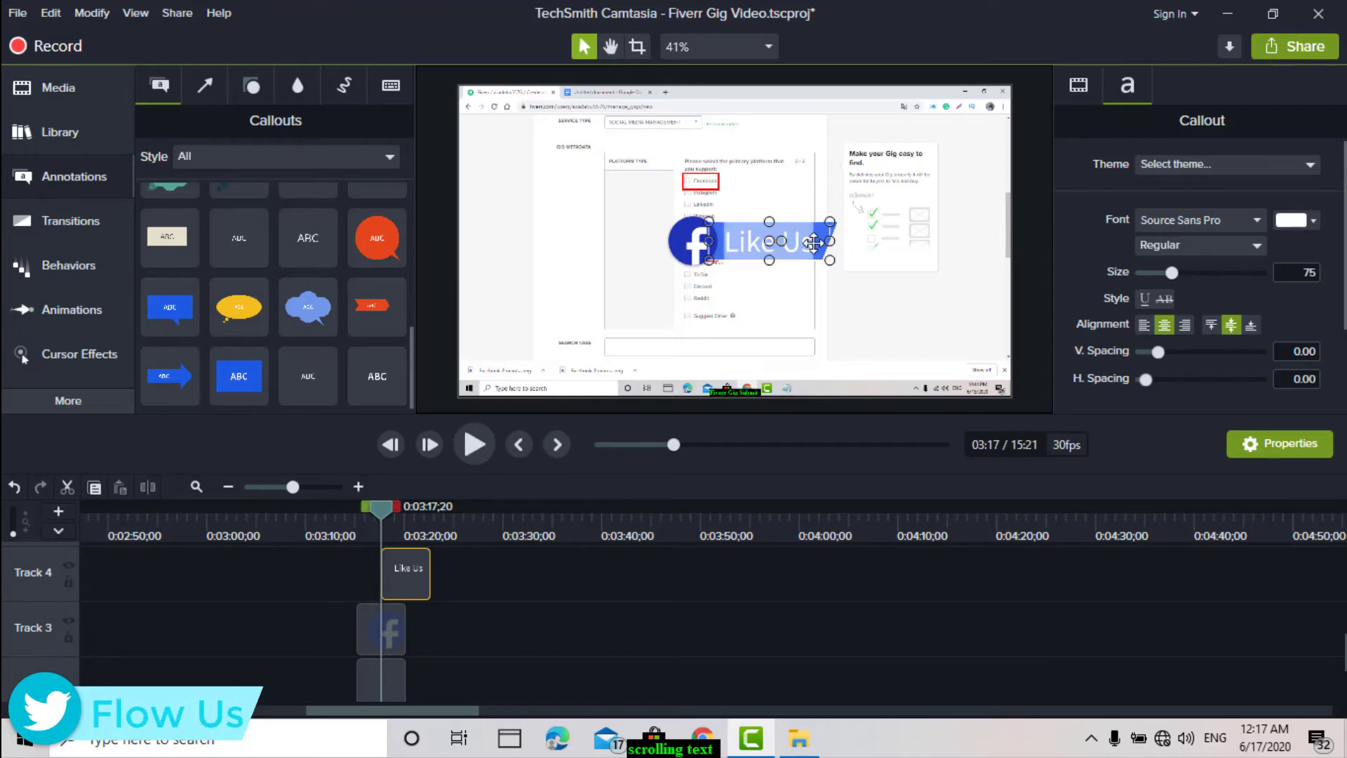
click(1317, 221)
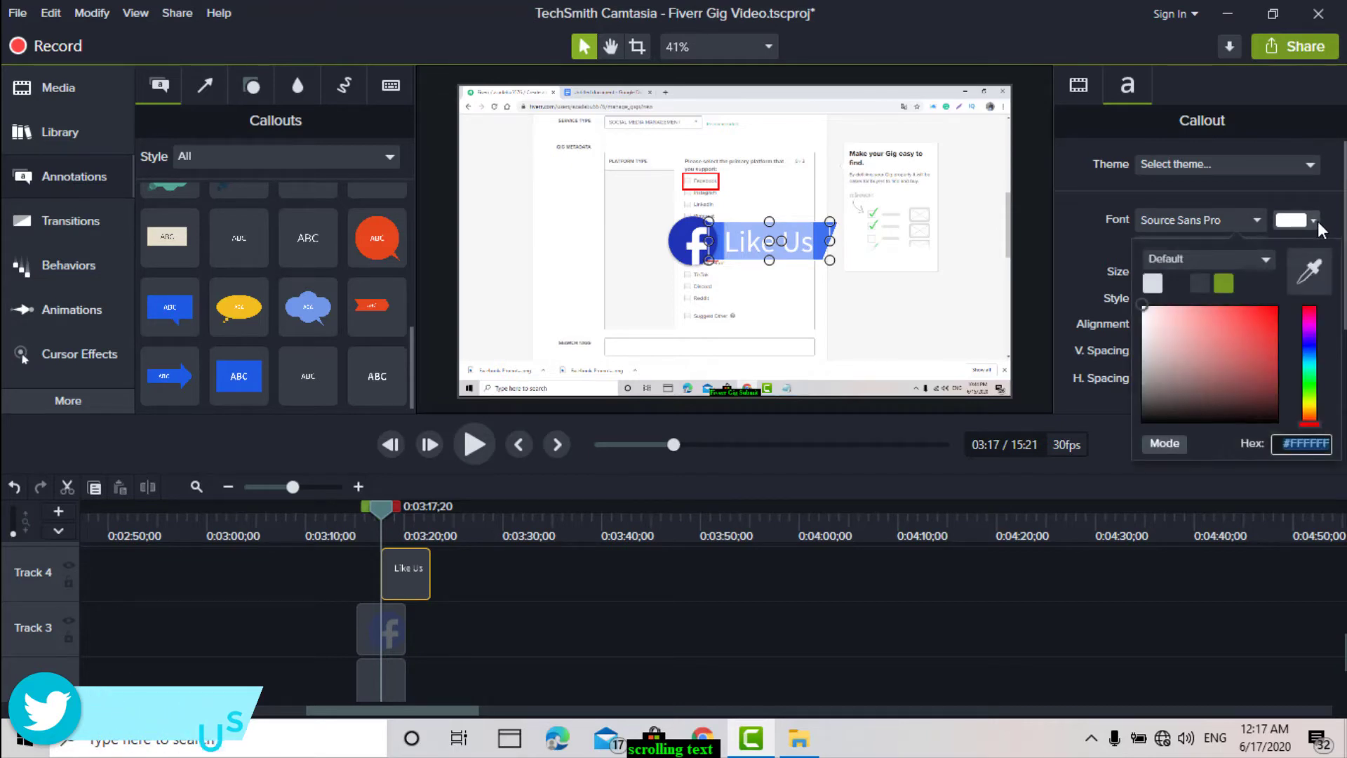
click(1223, 283)
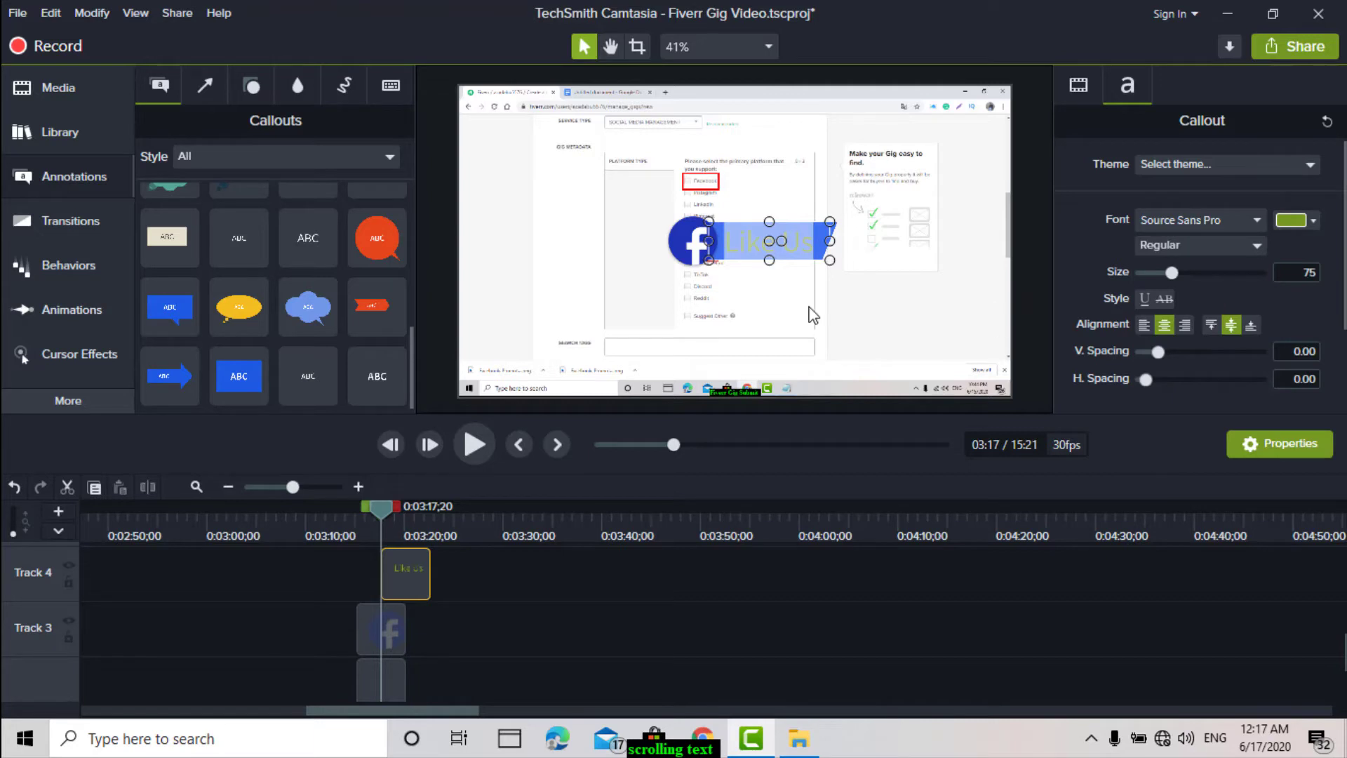
click(1313, 222)
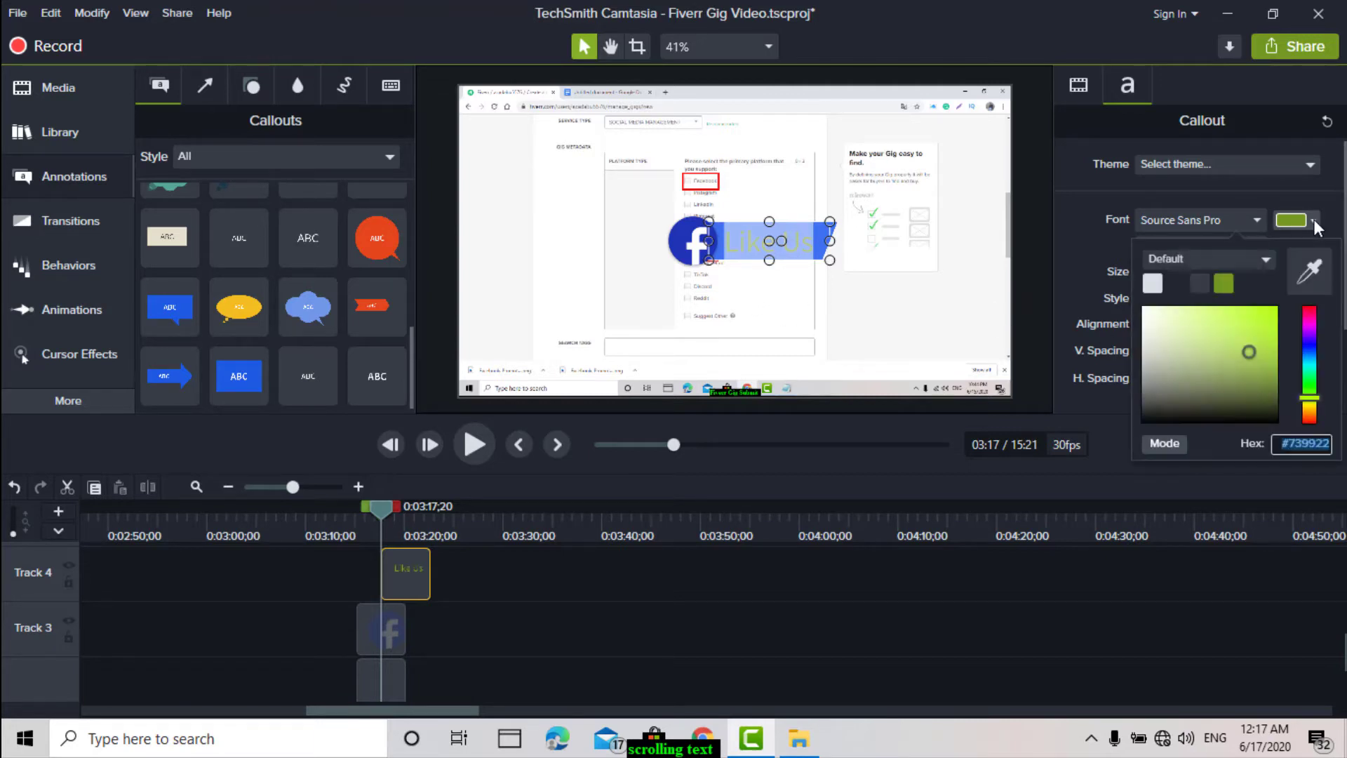
click(1311, 314)
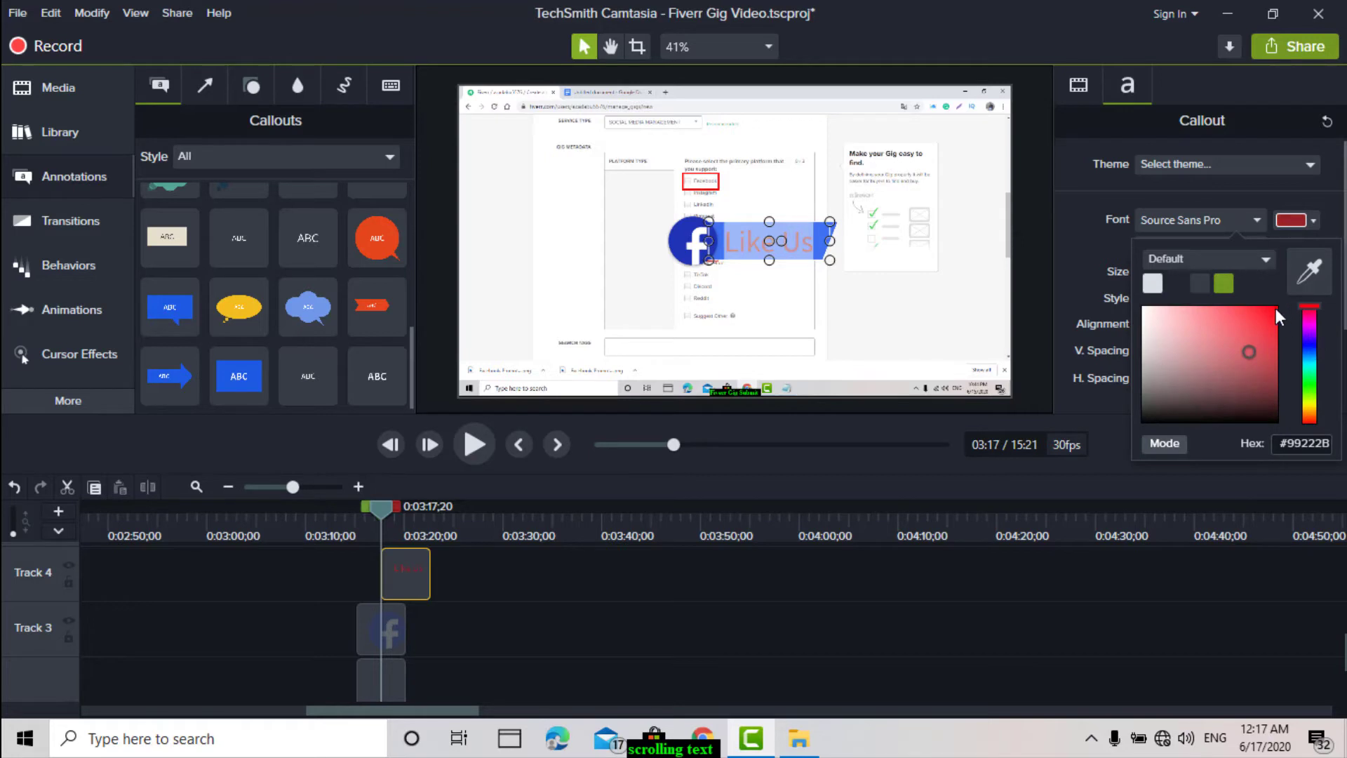
click(1276, 308)
click(805, 241)
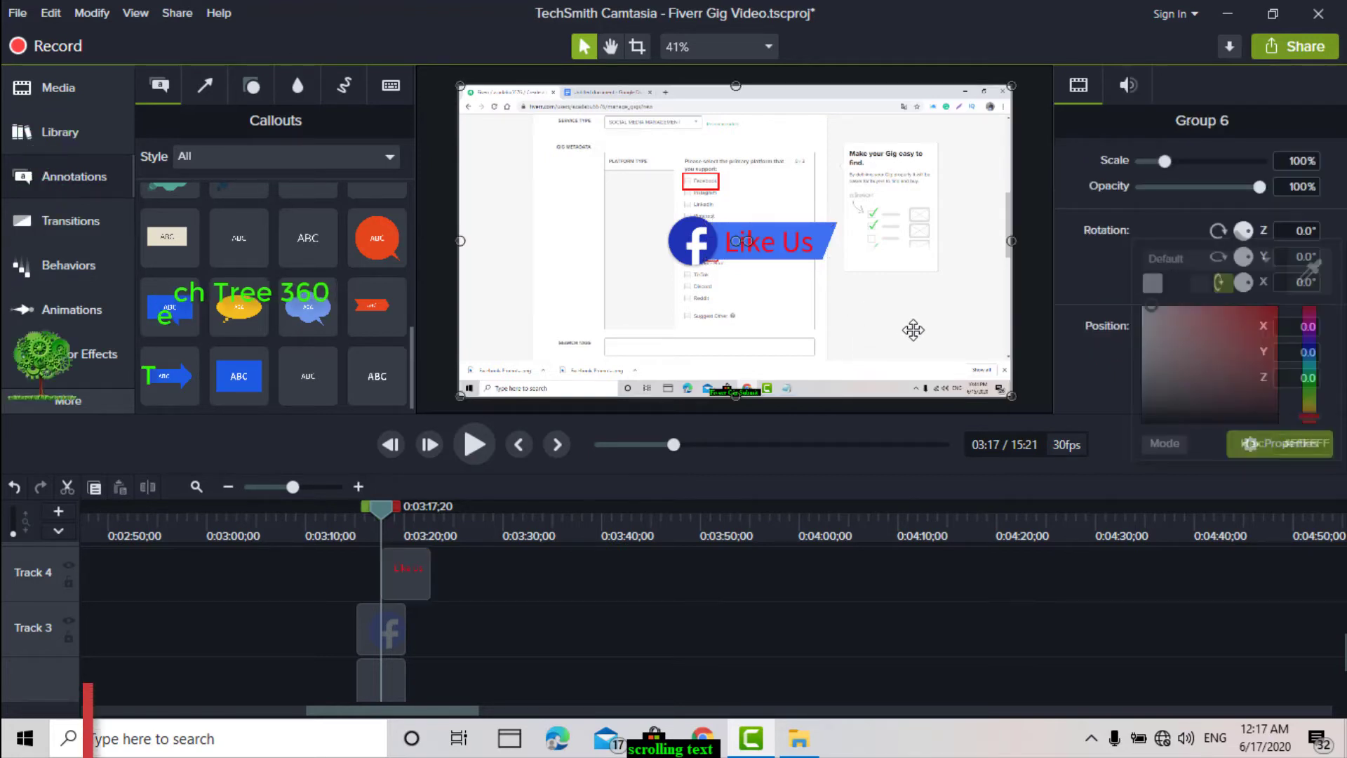
- Set the "Like Us" text's font color to the off-white default swatch and deselect the callout
click(805, 241)
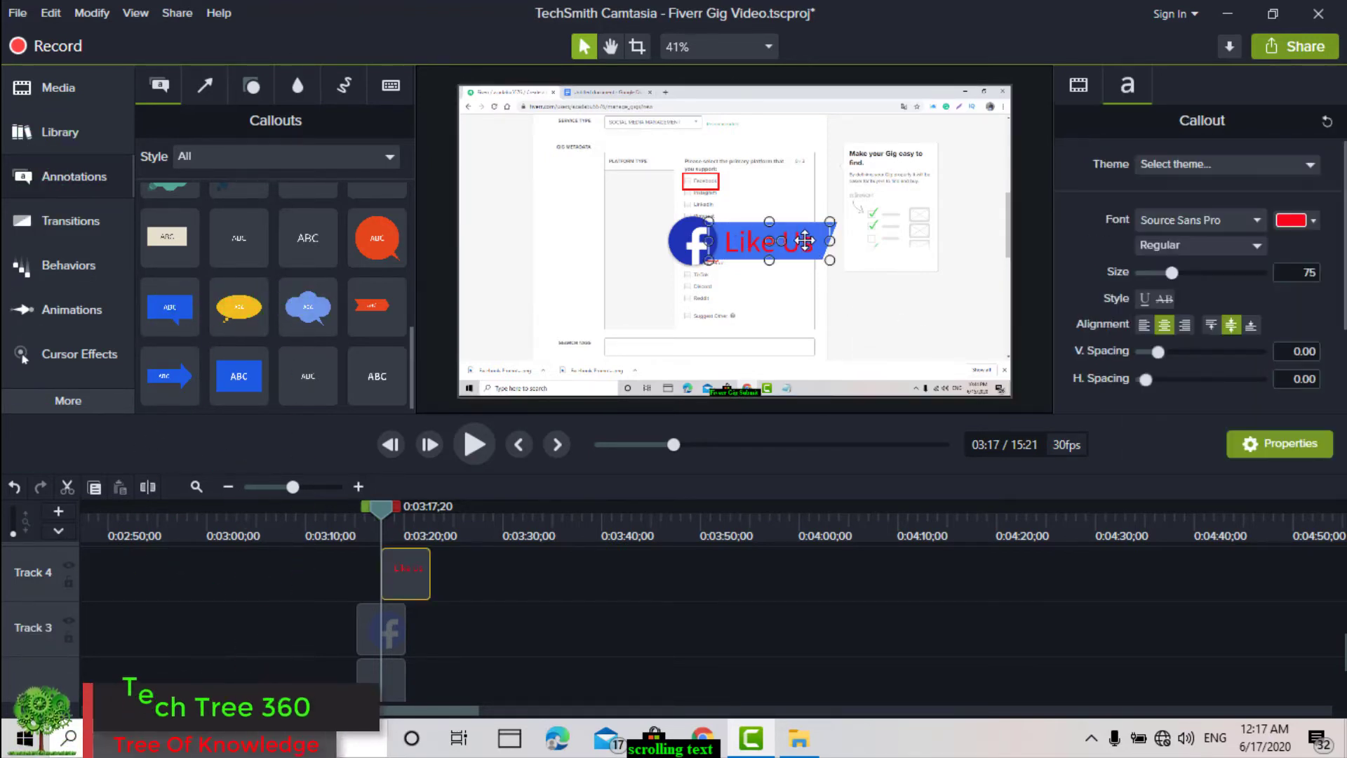
double_click(804, 241)
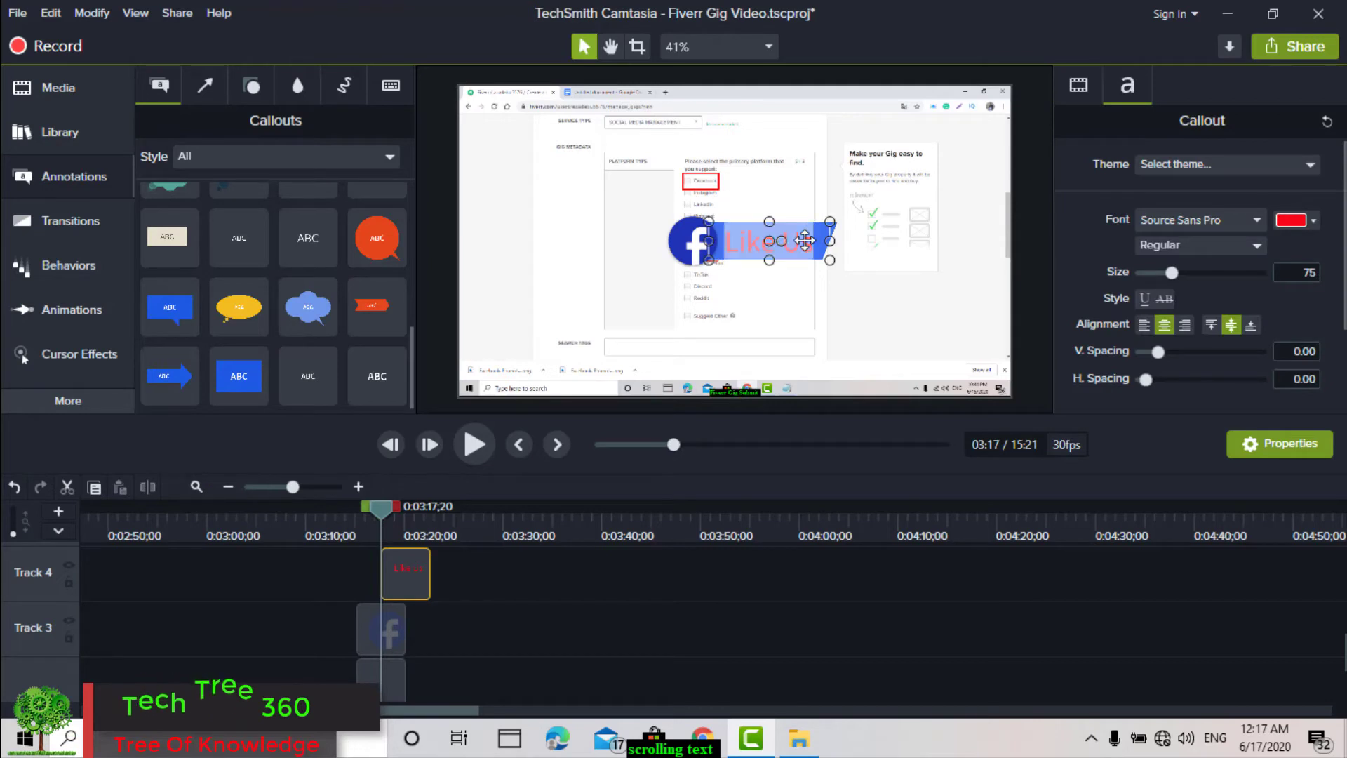
click(1311, 219)
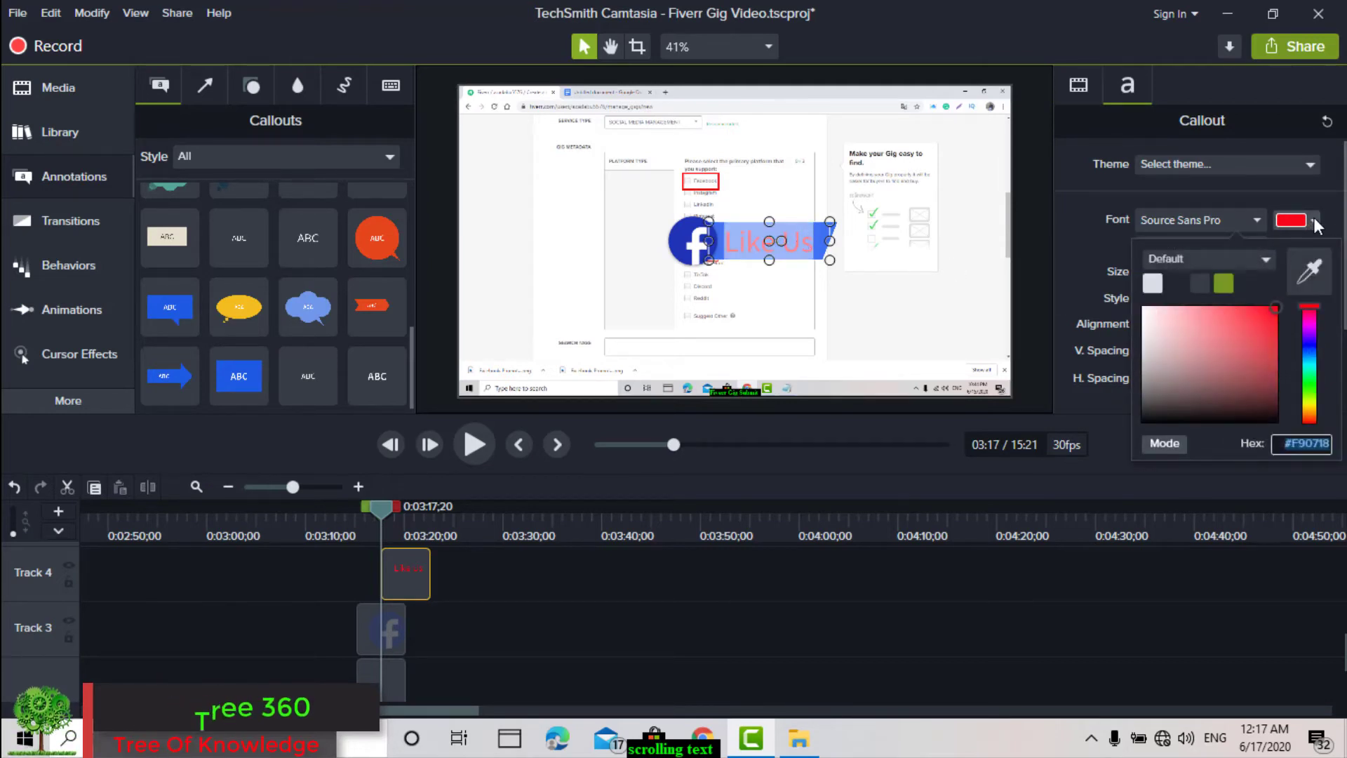
click(1153, 283)
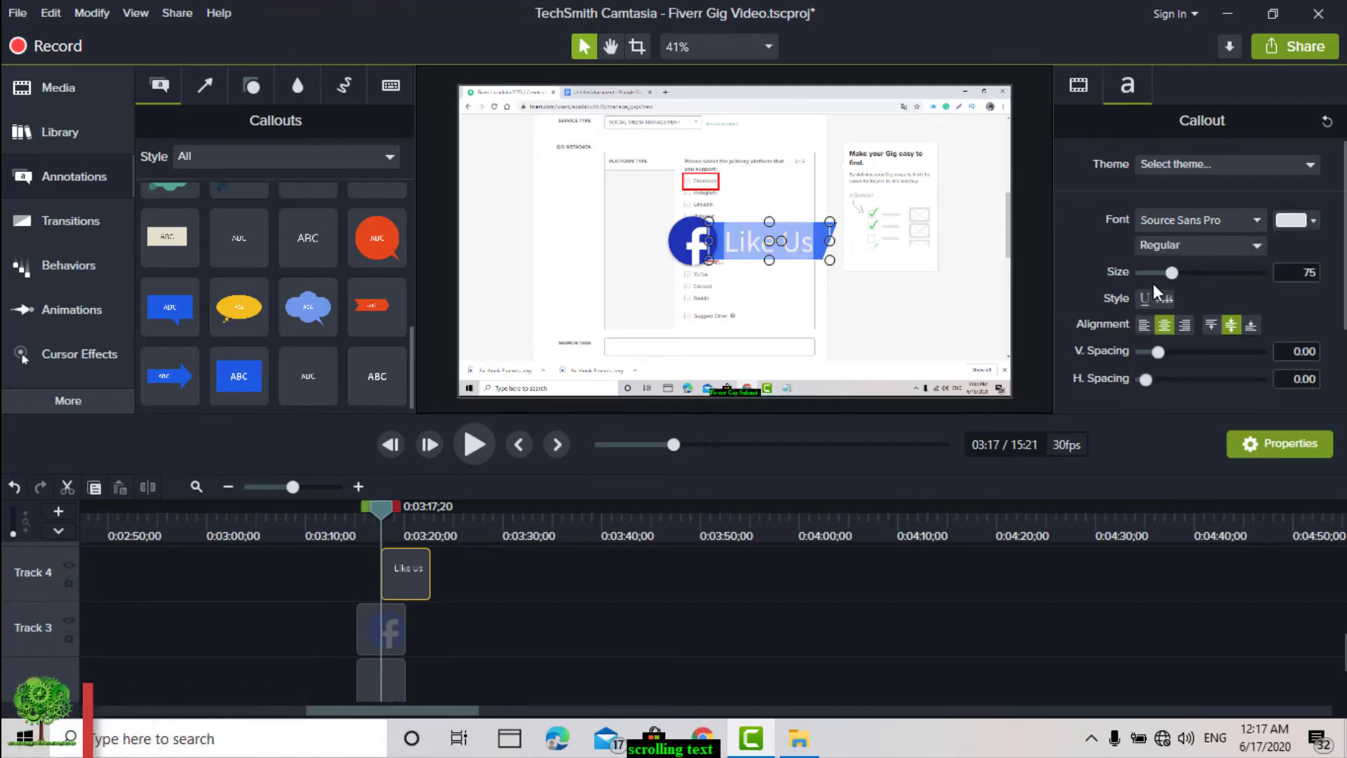
click(870, 309)
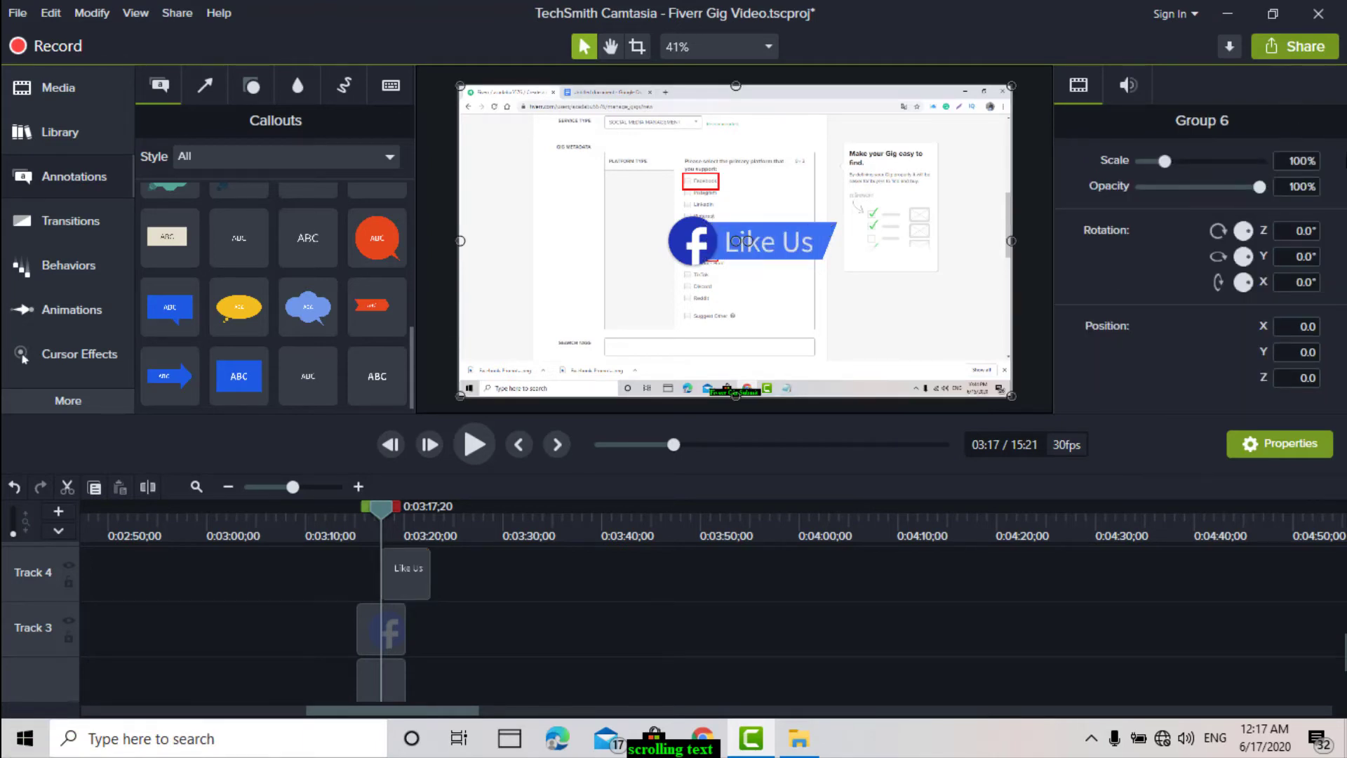
click(722, 245)
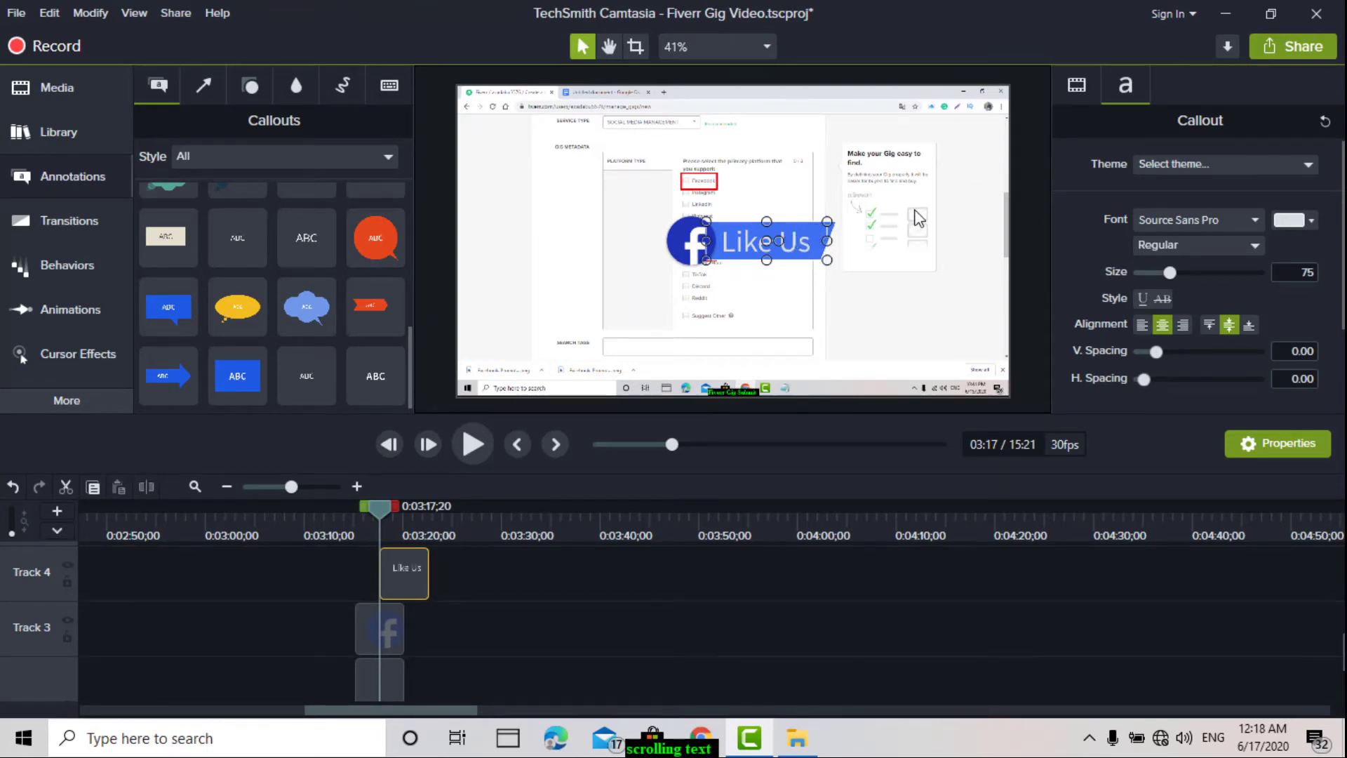
click(873, 323)
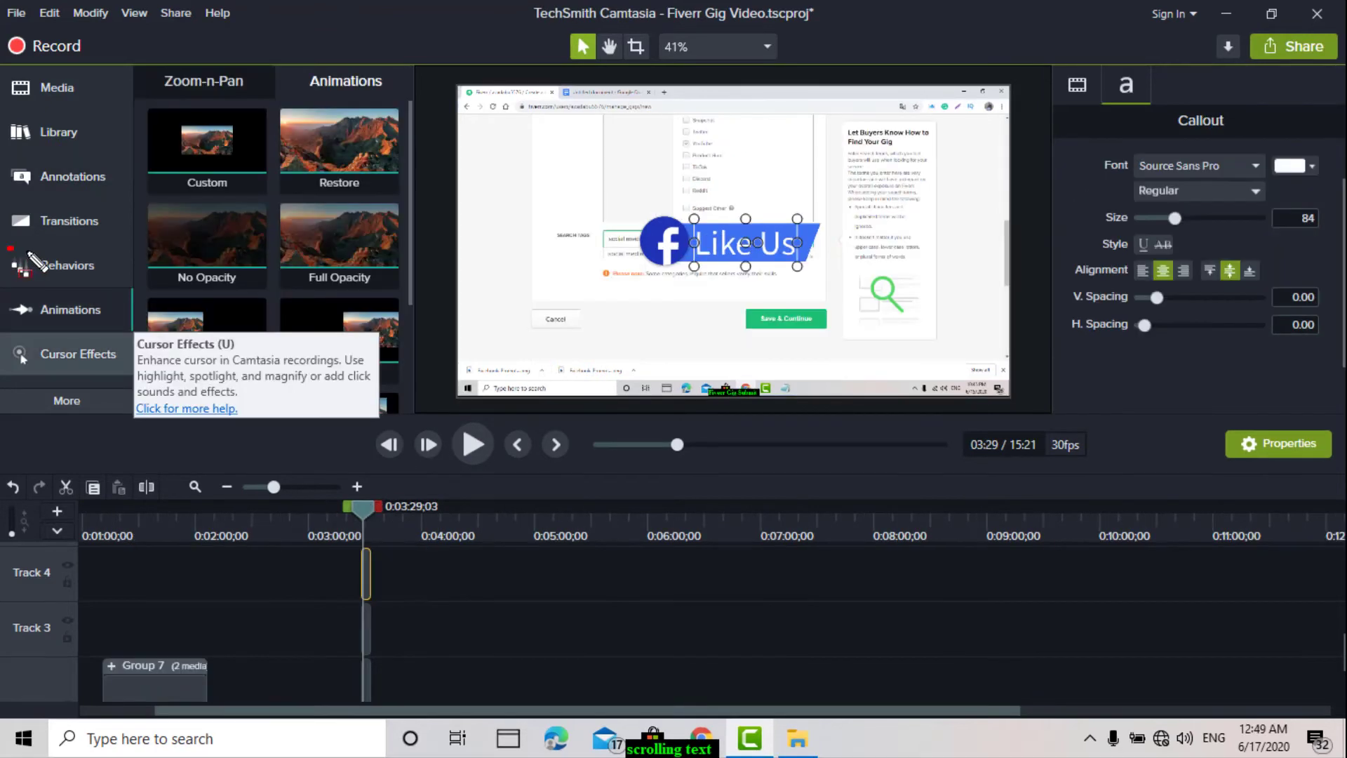
drag(9, 247, 125, 283)
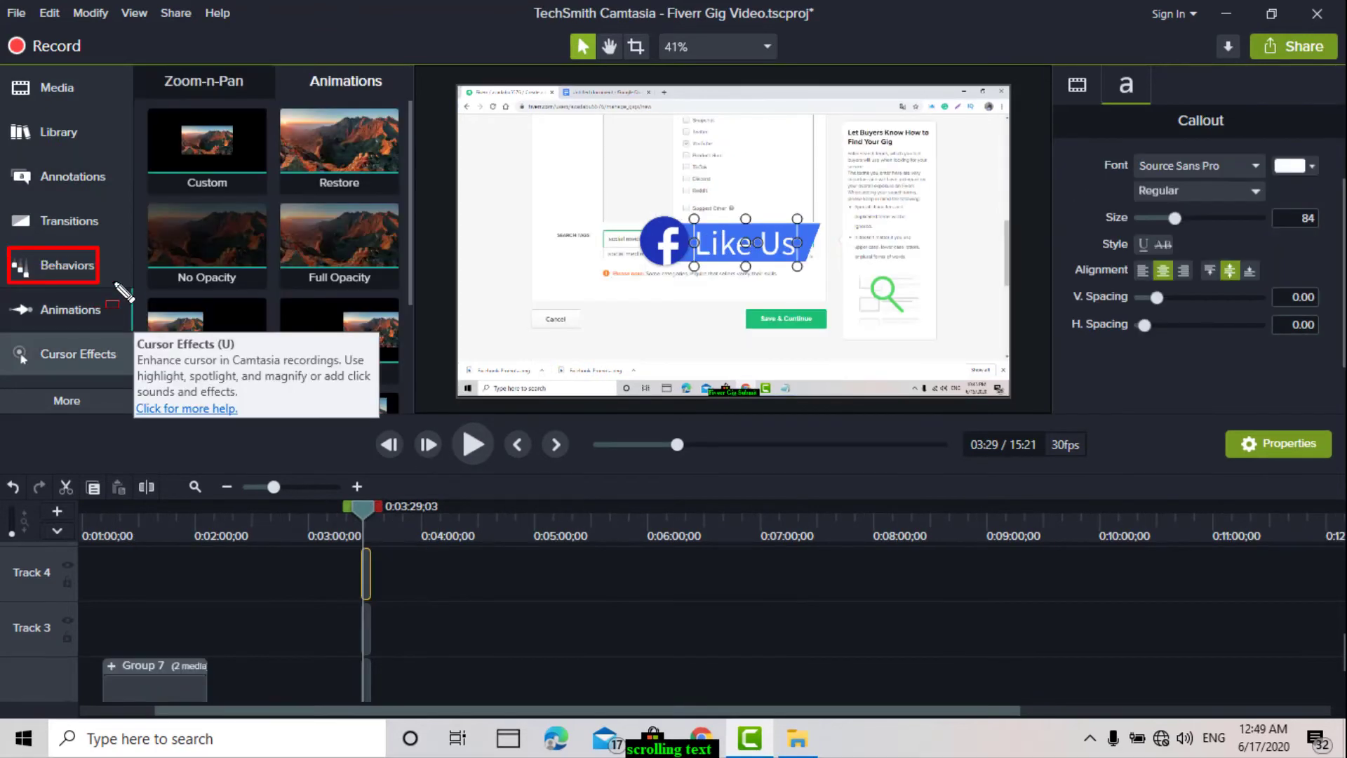
key(e)
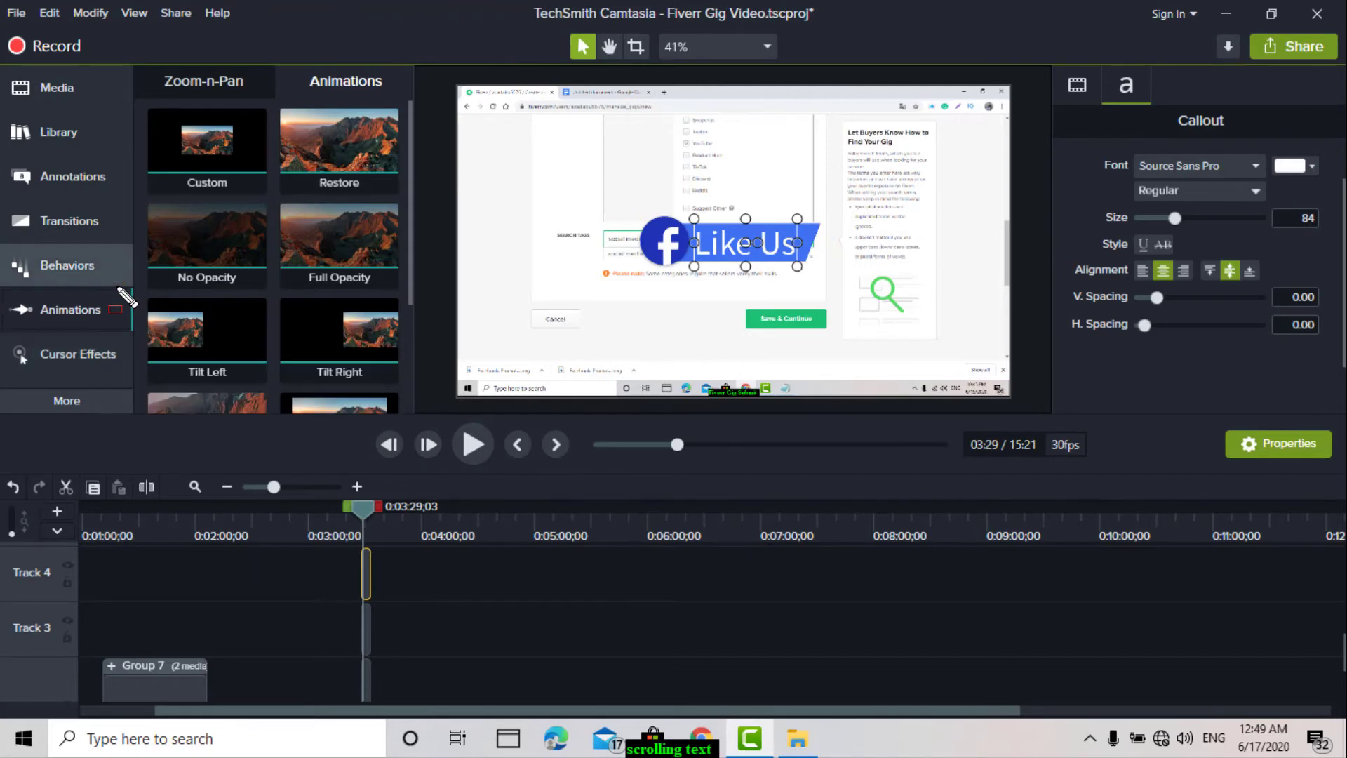
- Apply the Jump And Fall behavior to the "Like Us" callout and preview the animation from just before the clip
click(93, 282)
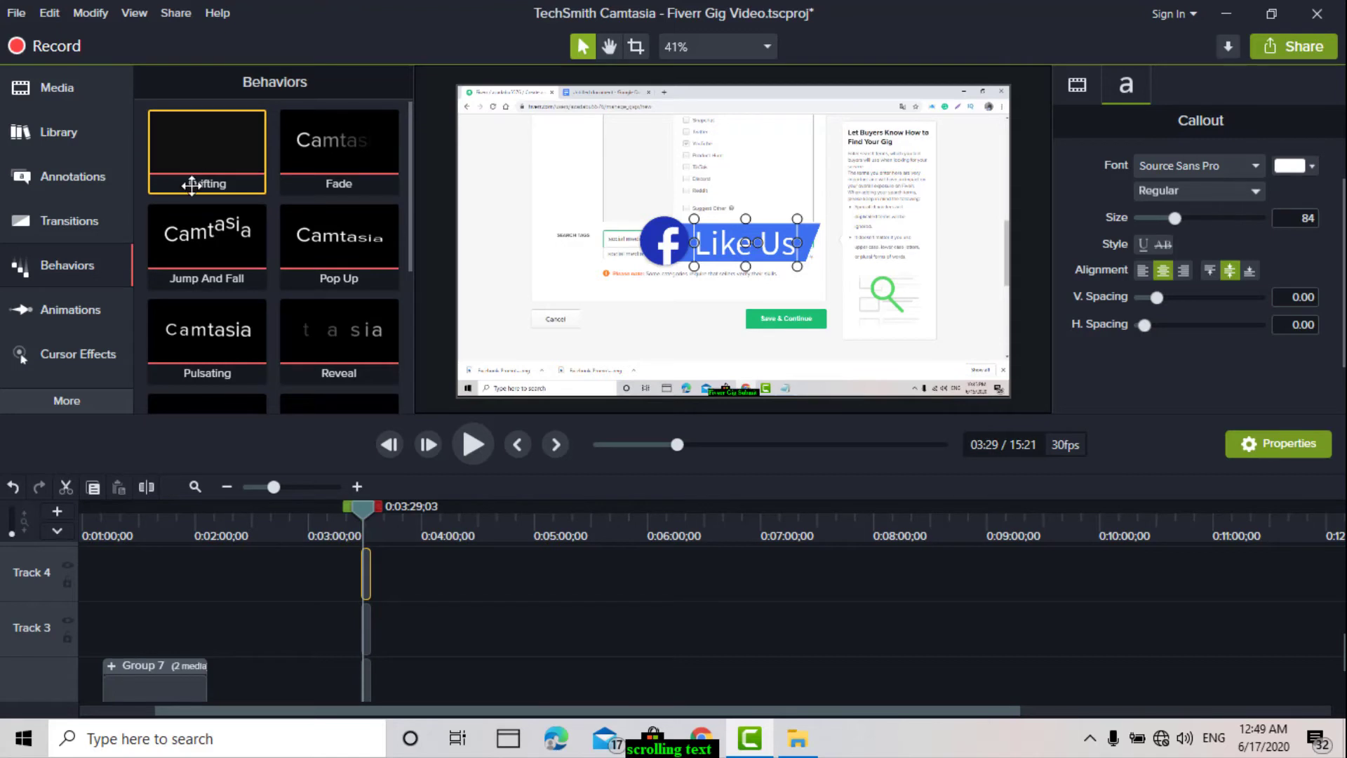
drag(204, 237, 735, 233)
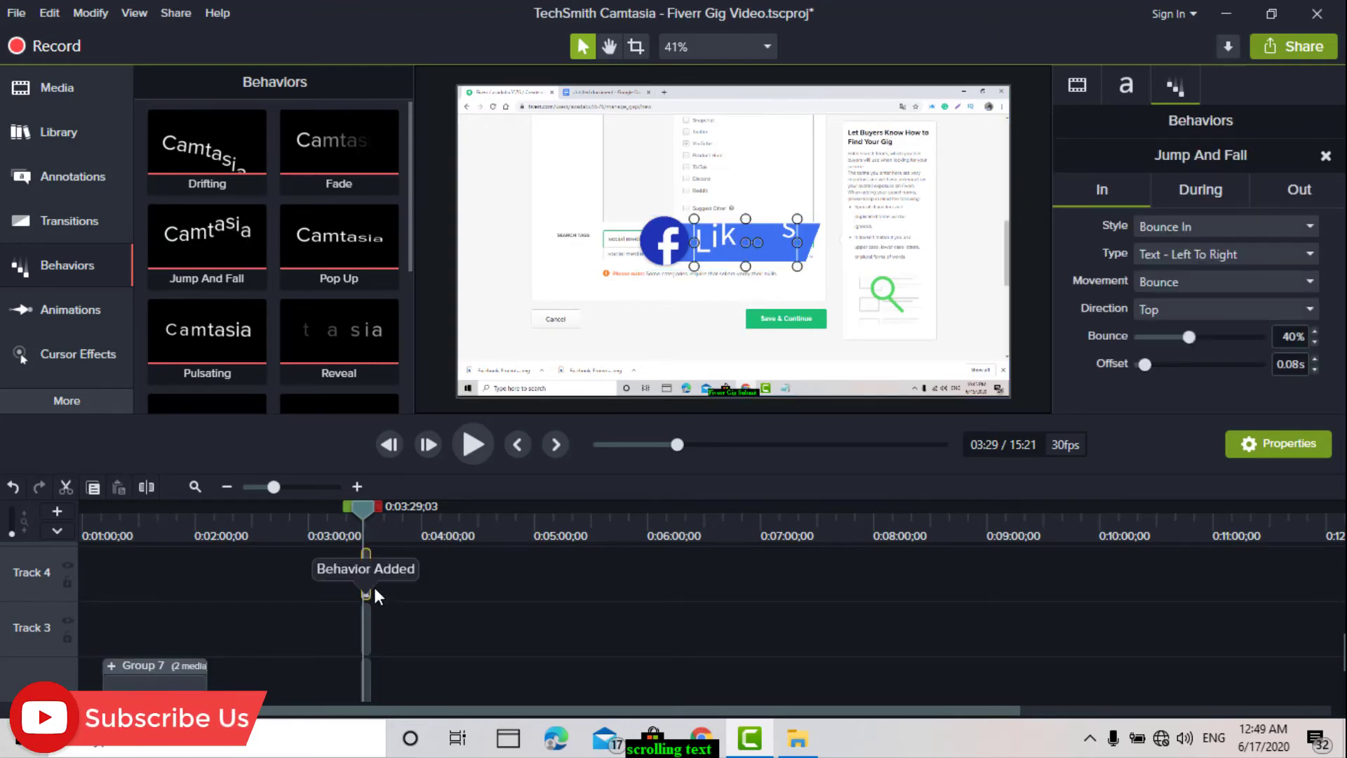
drag(360, 508, 338, 514)
click(473, 446)
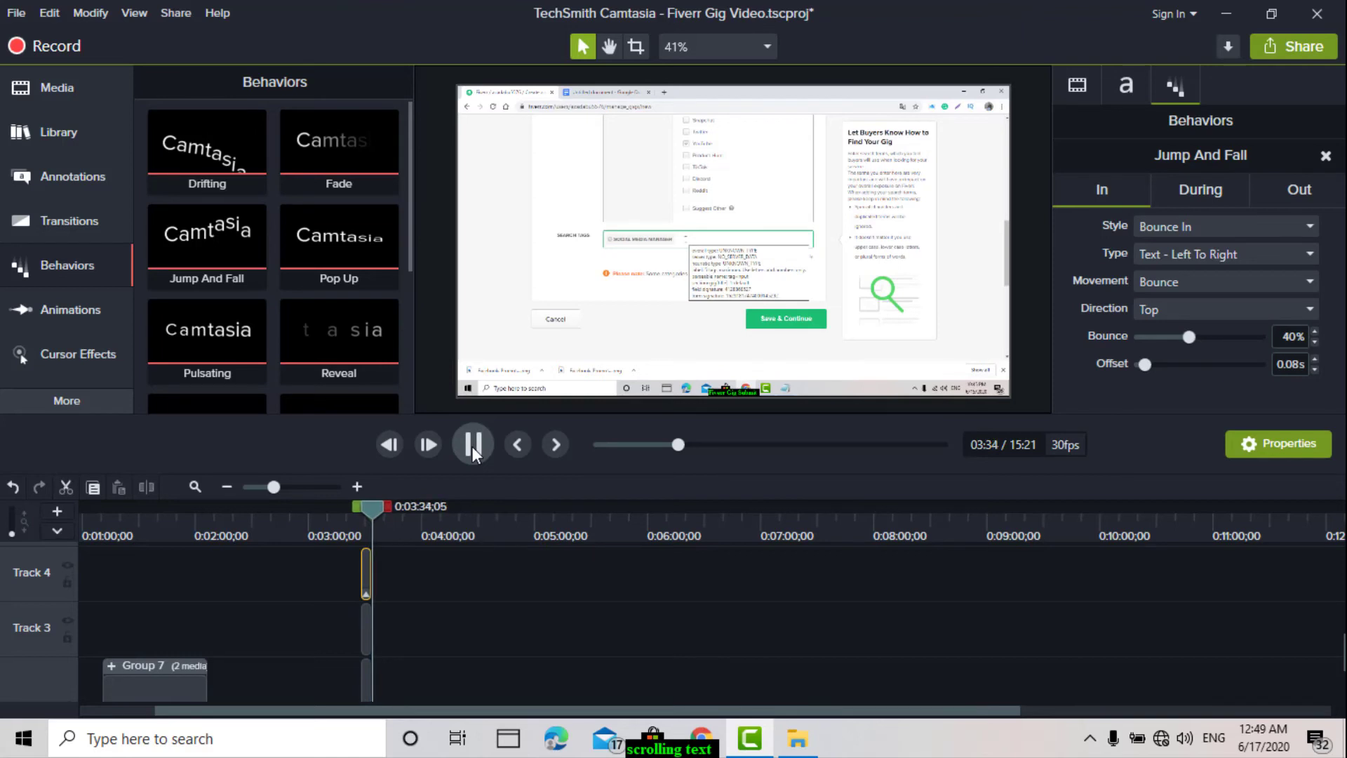
click(473, 446)
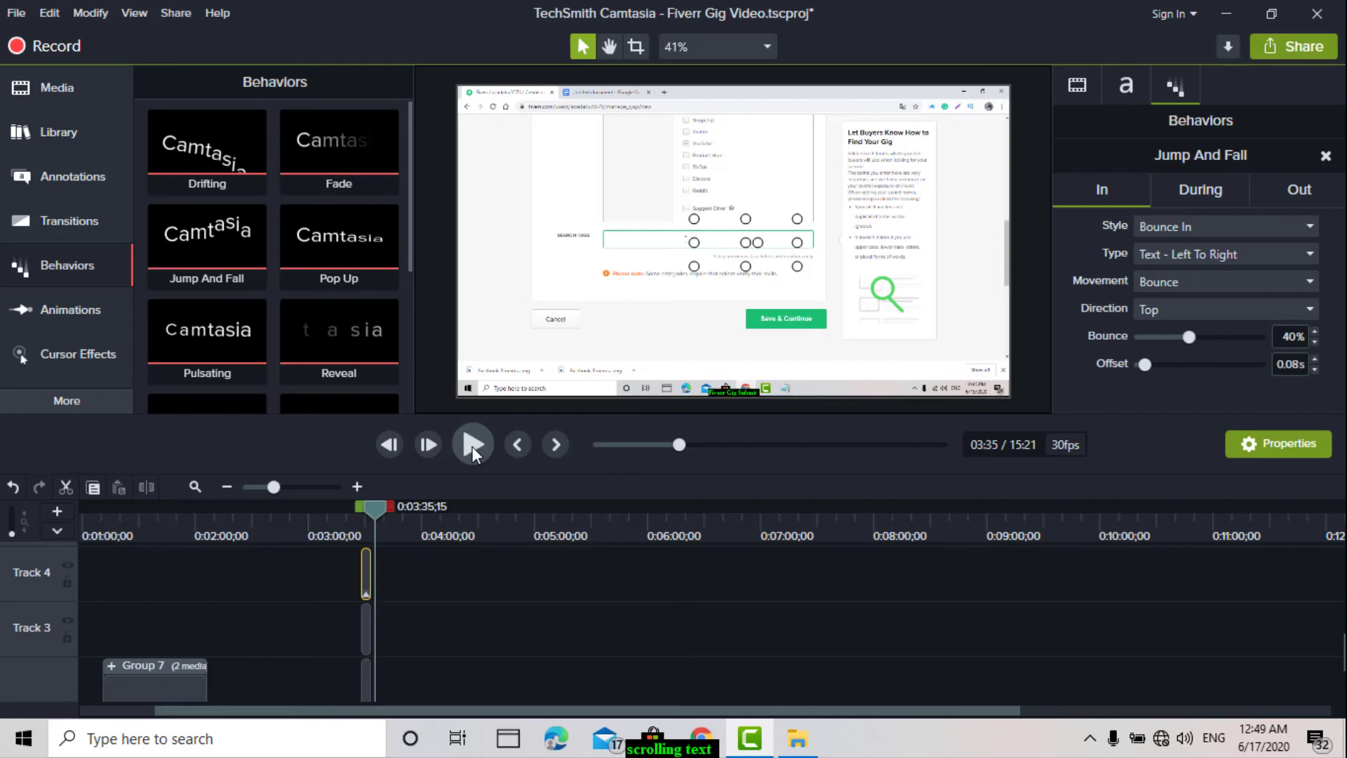
- Delete the "Like Us" callout, Facebook icon and blue banner clips together from the timeline
click(347, 558)
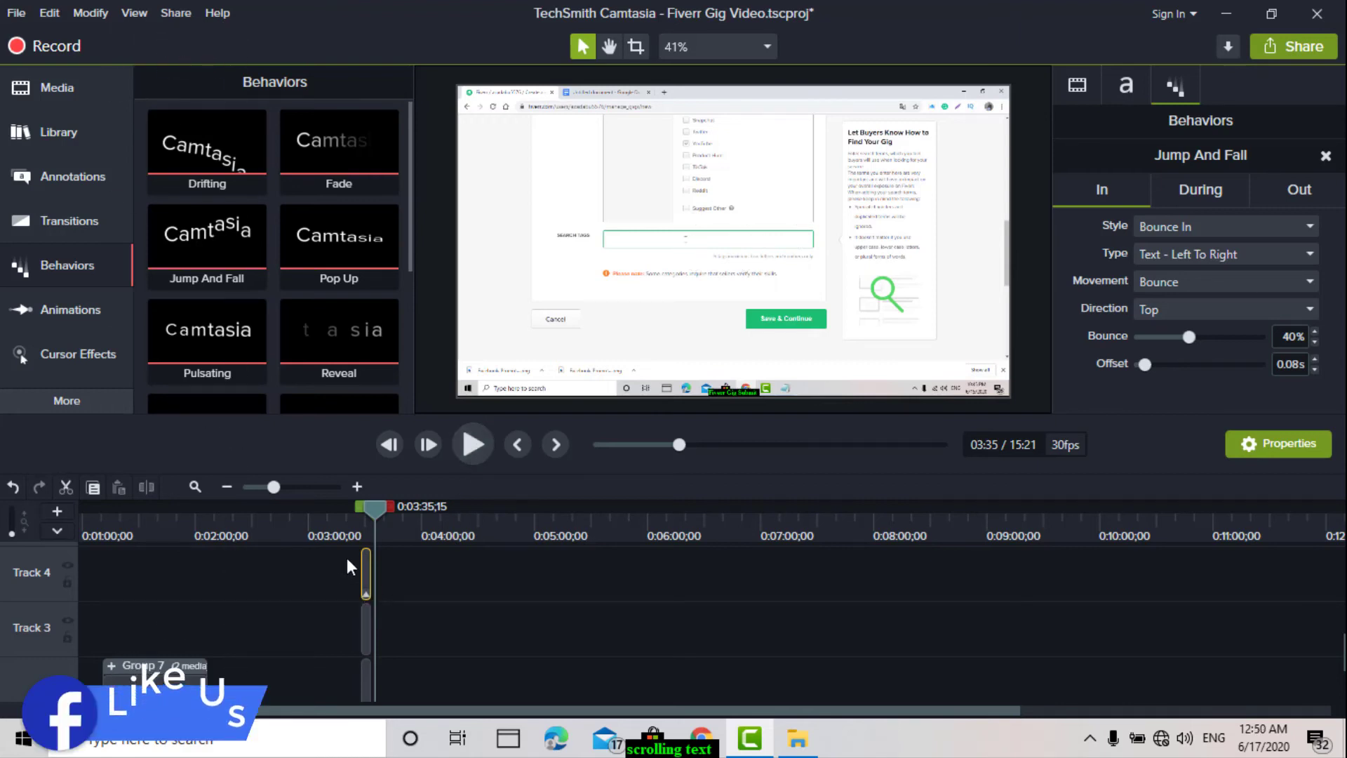
drag(347, 558, 378, 623)
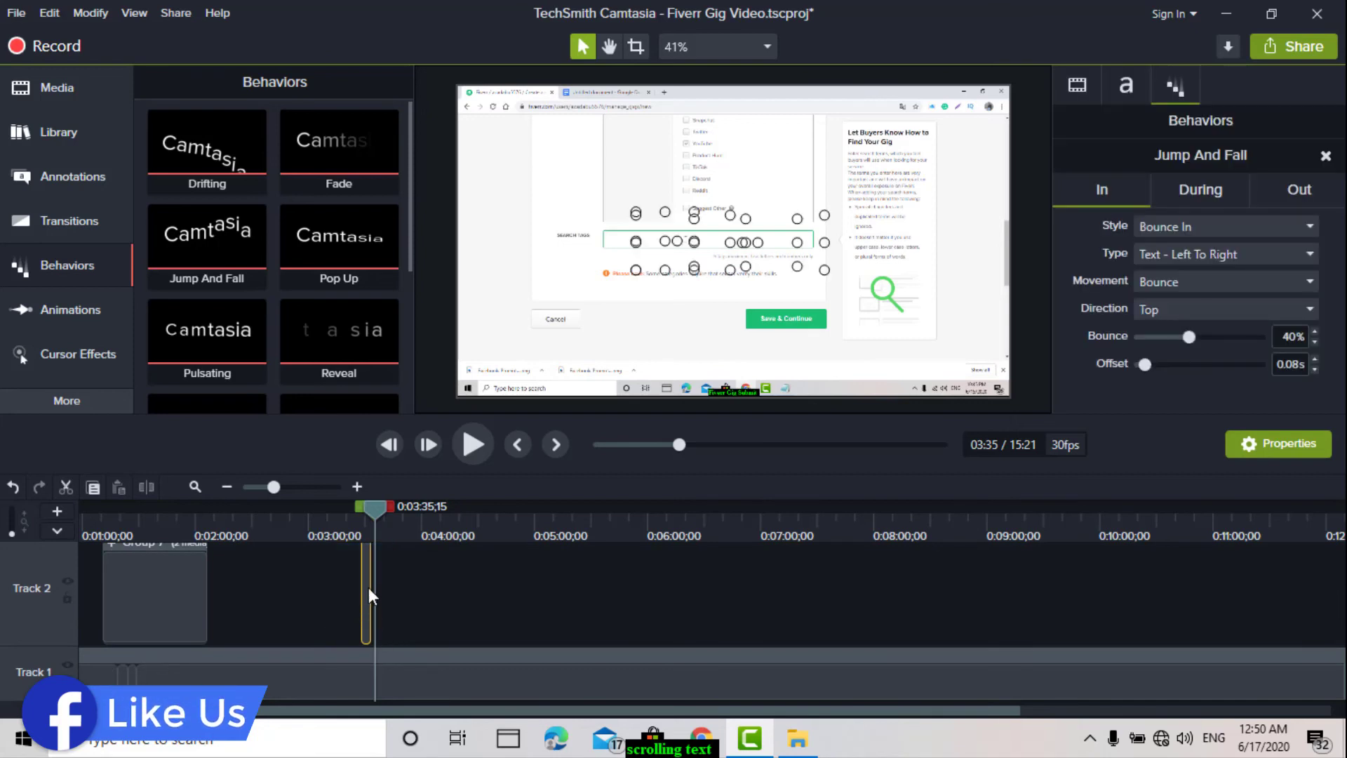
right_click(369, 588)
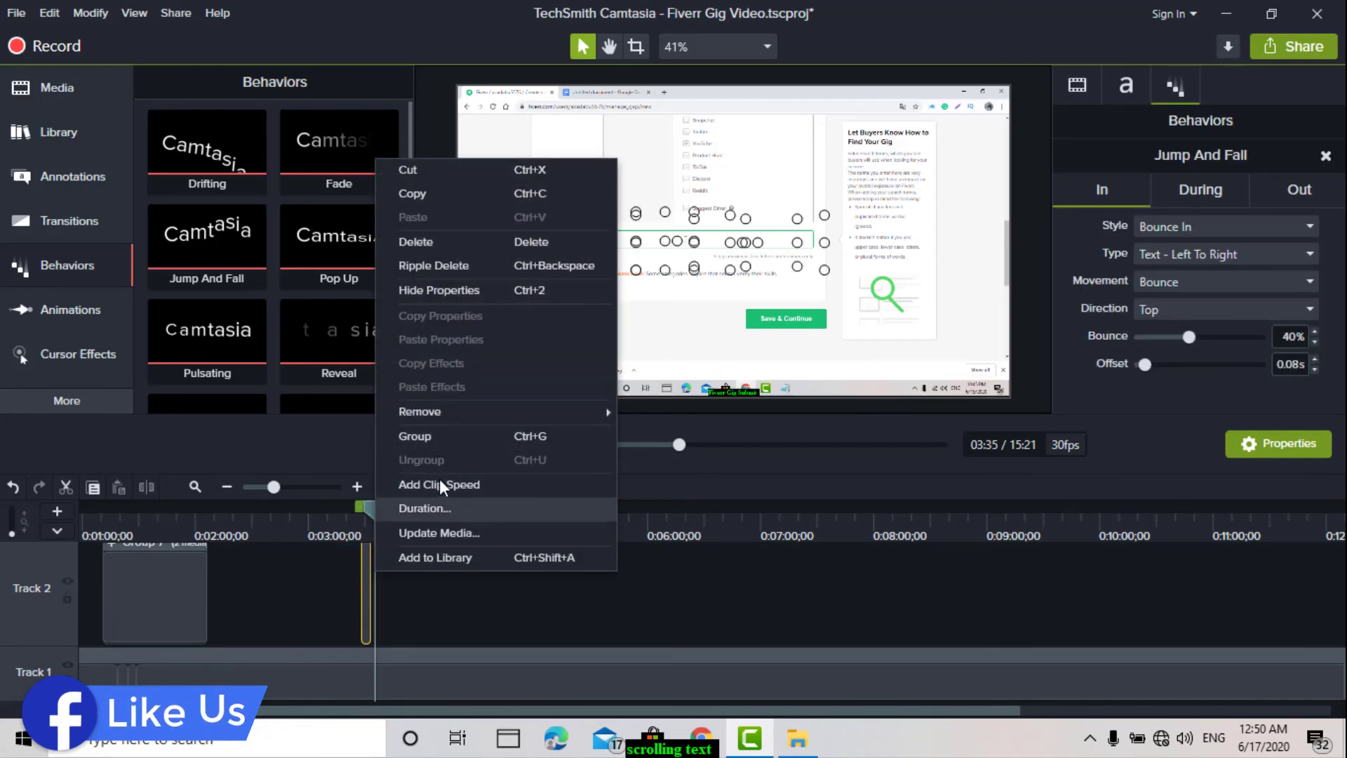
mouse_move(440, 420)
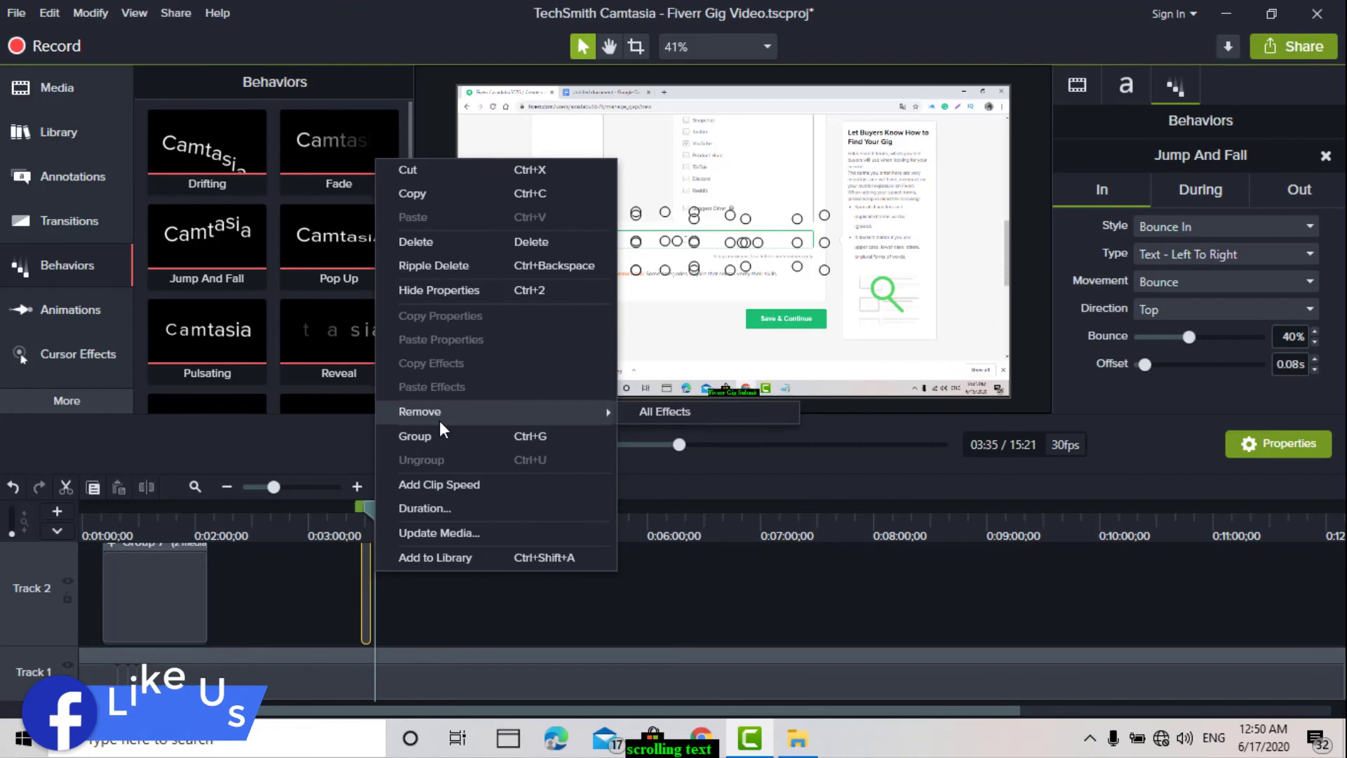
click(435, 242)
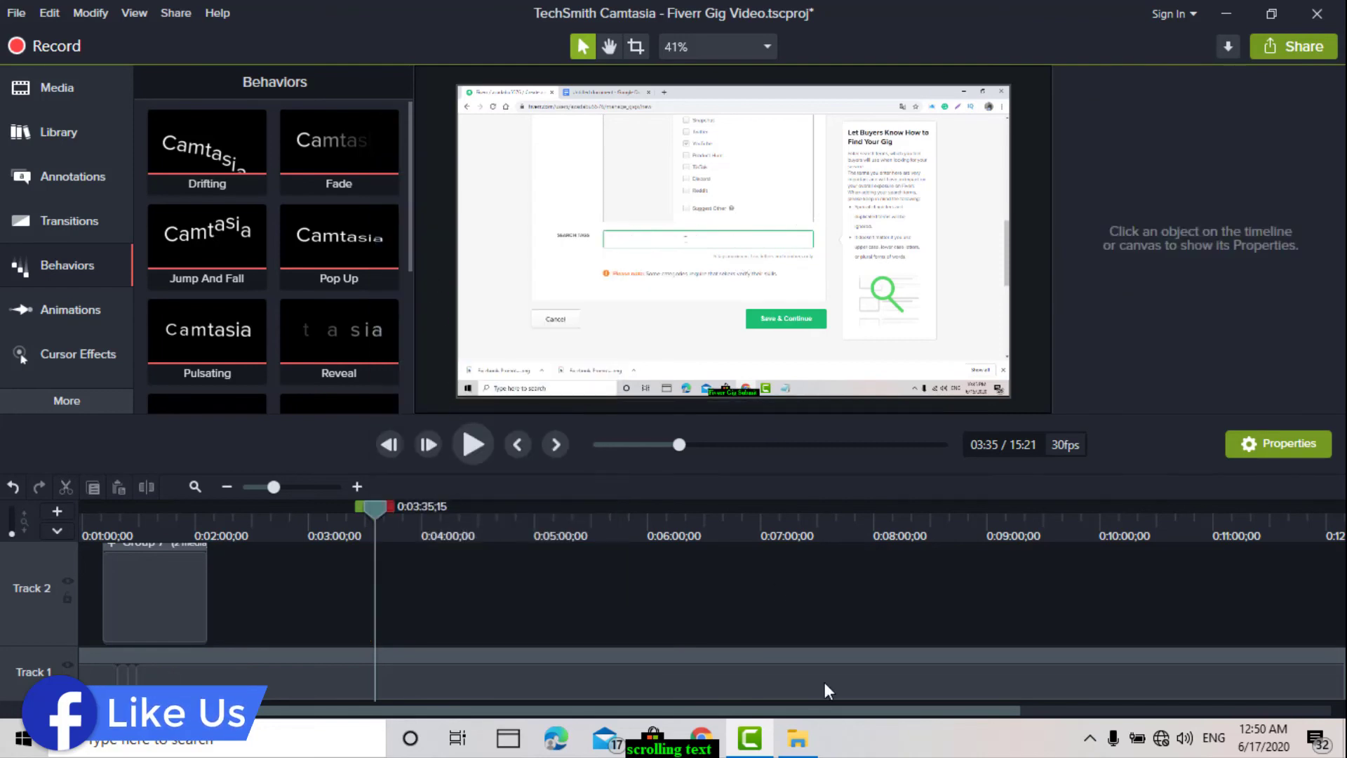